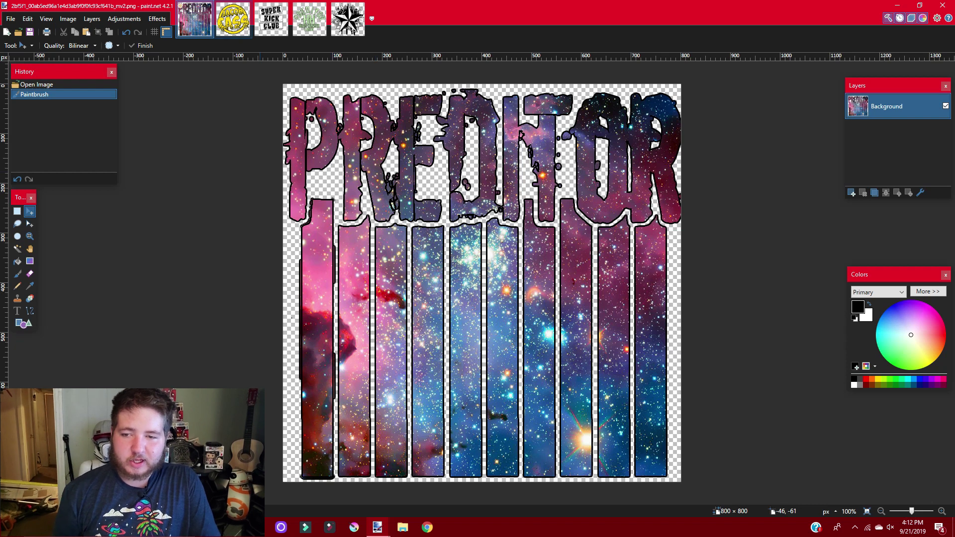
- Look through the open sample designs, from the yellow circular logo to the nautical star
click(233, 20)
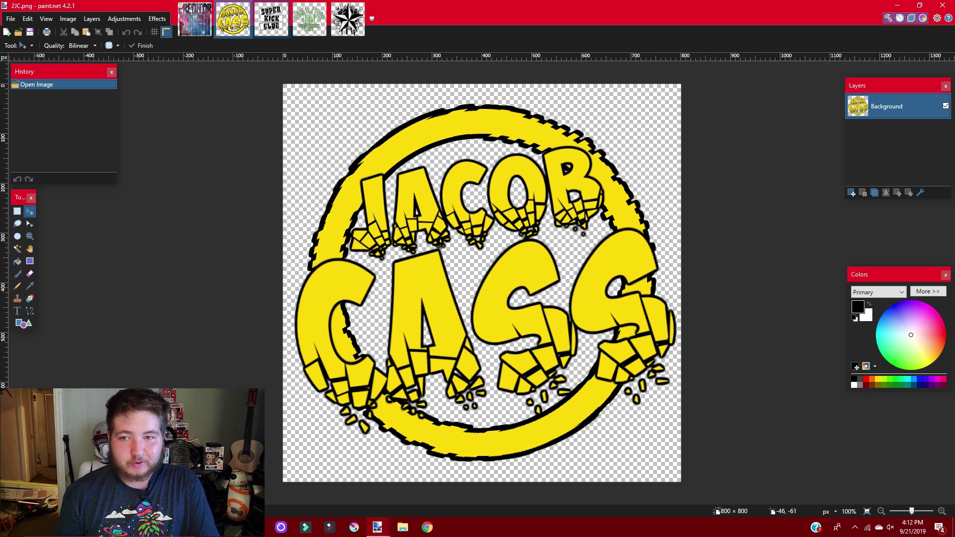
click(271, 20)
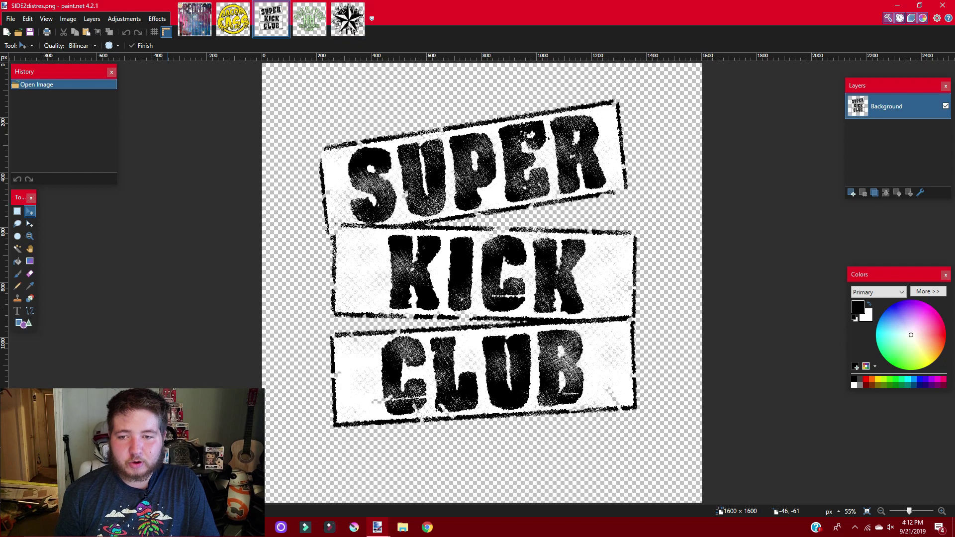
click(309, 20)
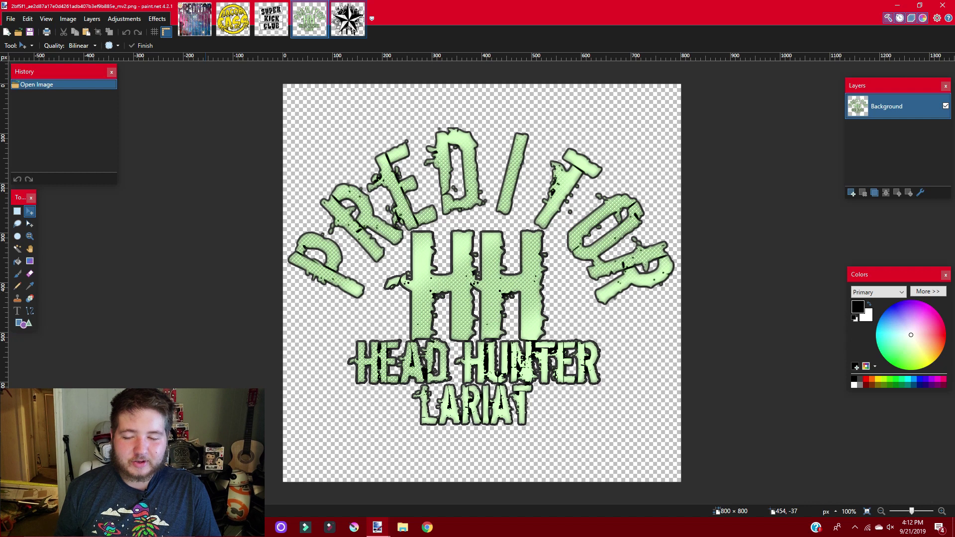
click(347, 19)
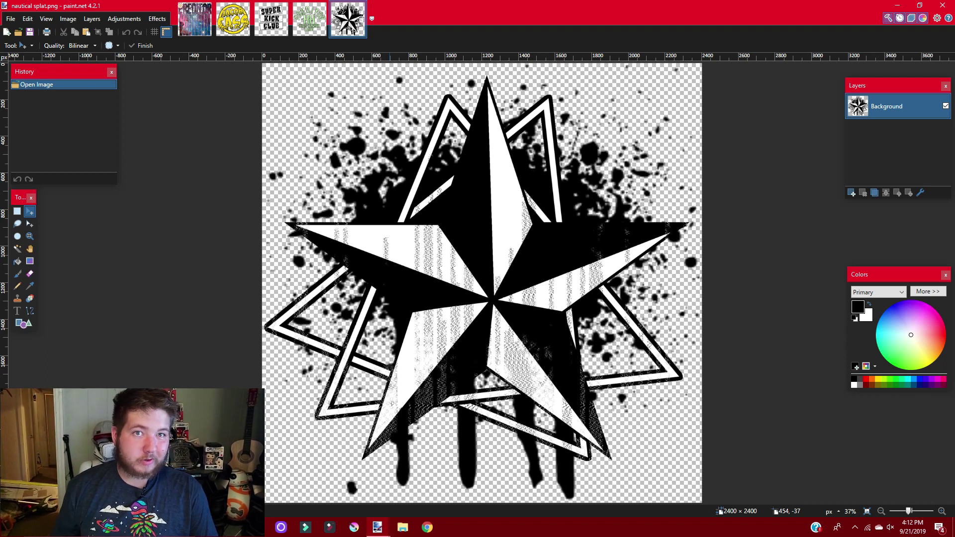
- Create a new blank image 1000 pixels wide and 1000 pixels high
key(ctrl+n)
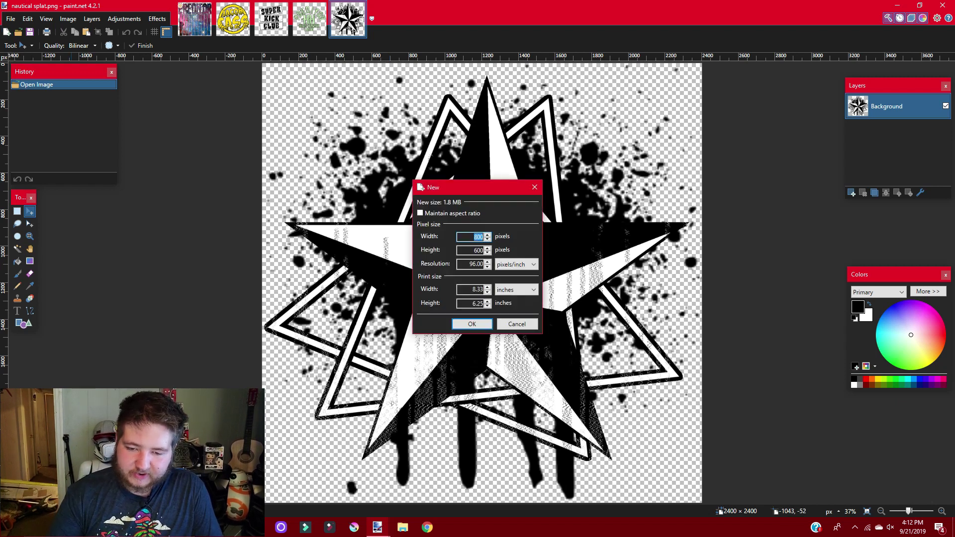
text(1000)
key(Tab)
text(1000)
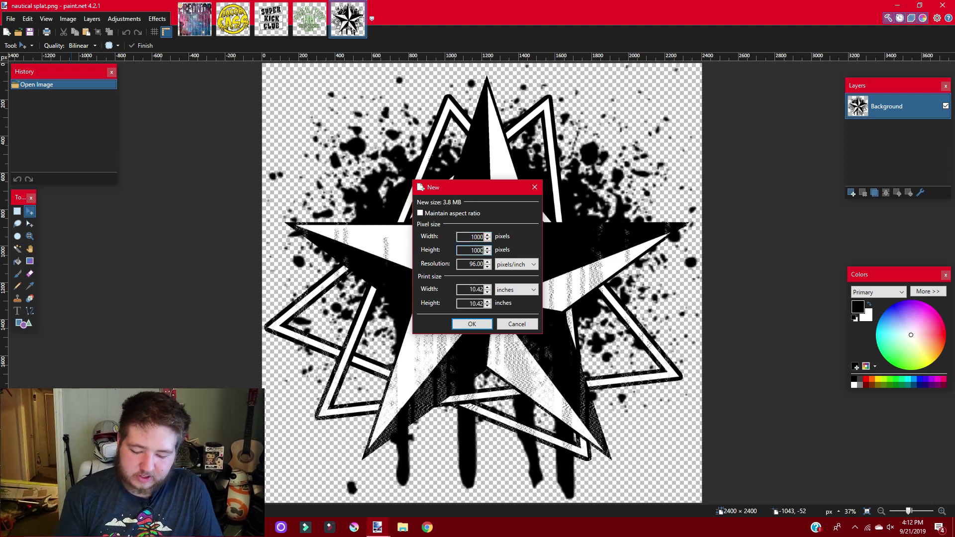
key(Return)
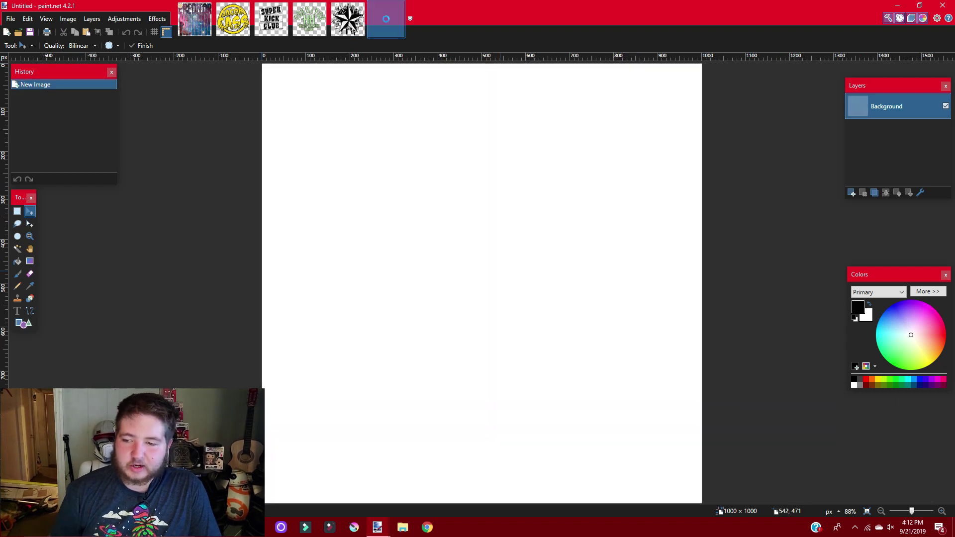
- Select the whole white background with the Magic Wand and erase it to make the canvas transparent
click(18, 248)
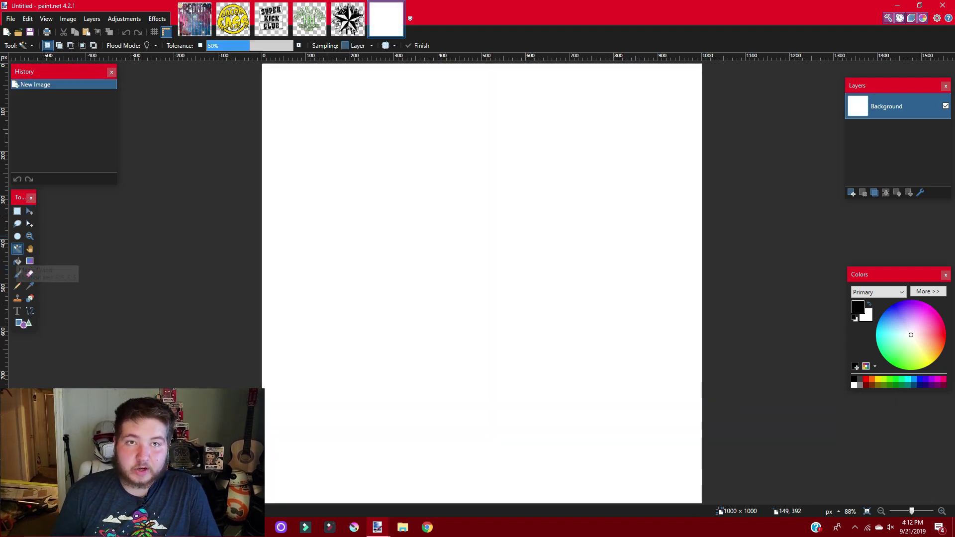
click(433, 241)
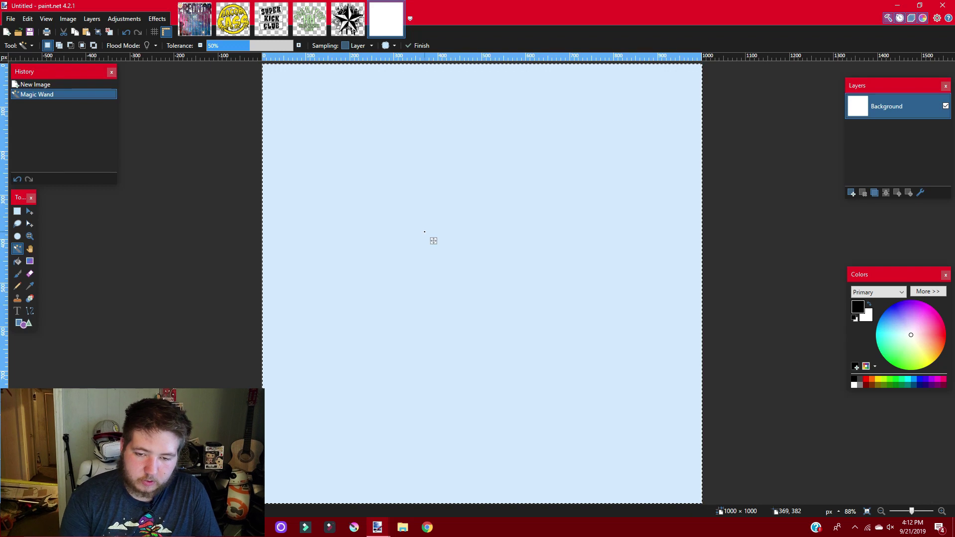
key(Delete)
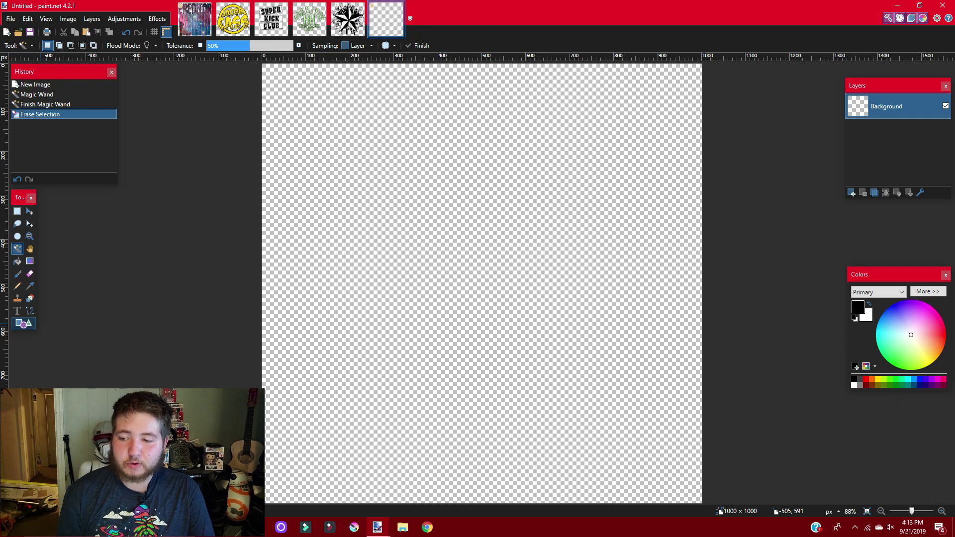
- Draw a black five-point star outline about 800 pixels wide, centred on the canvas
click(23, 323)
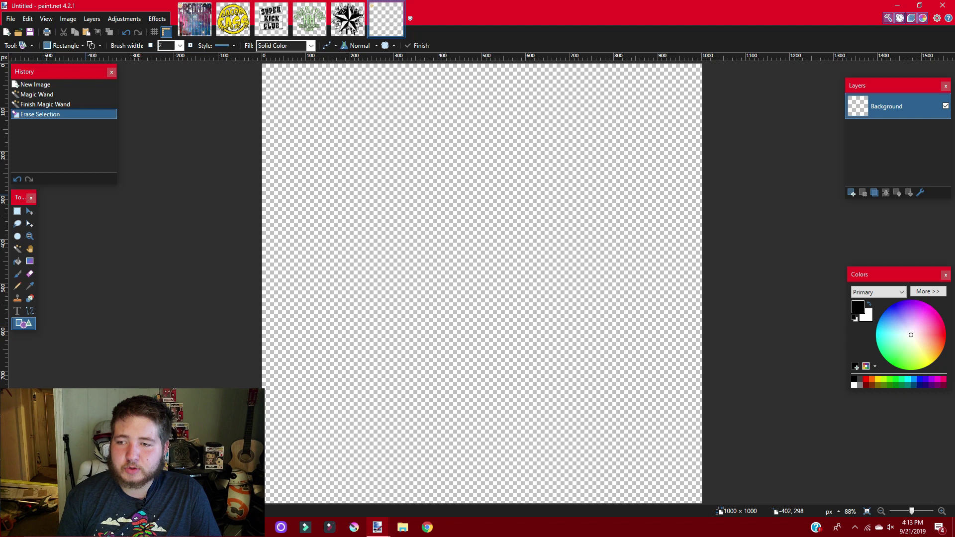
click(64, 45)
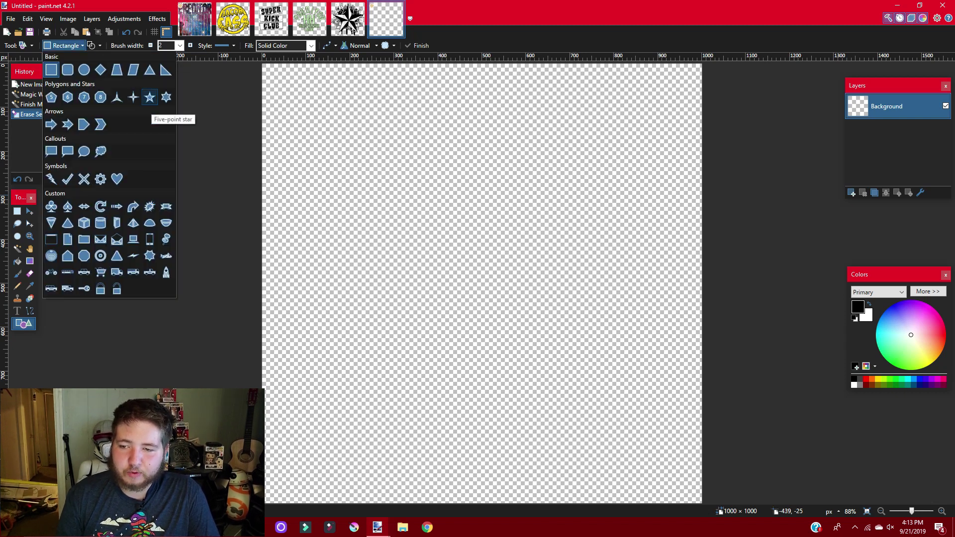
click(149, 97)
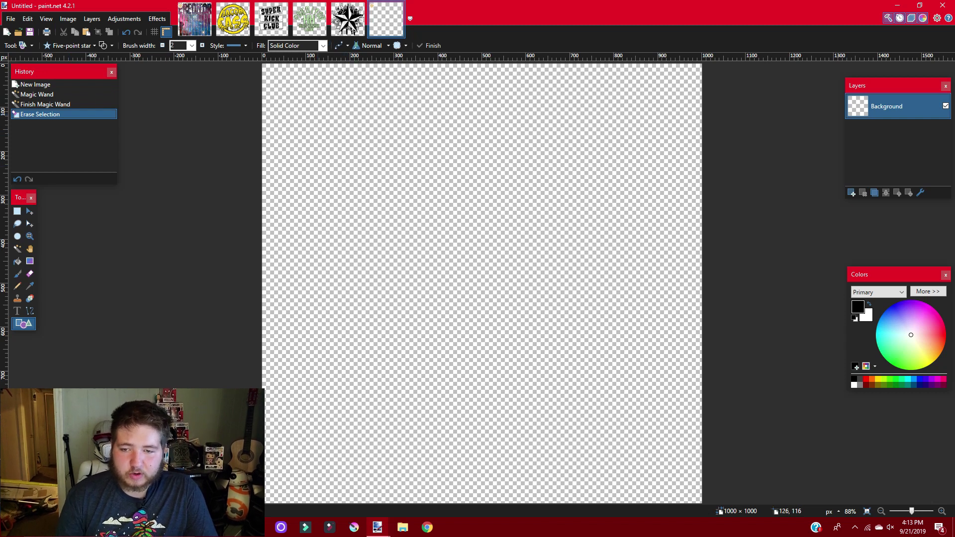
mouse_move(318, 114)
mouse_down()
mouse_move(369, 179)
mouse_move(497, 301)
mouse_move(639, 400)
mouse_move(687, 466)
mouse_move(677, 460)
mouse_up()
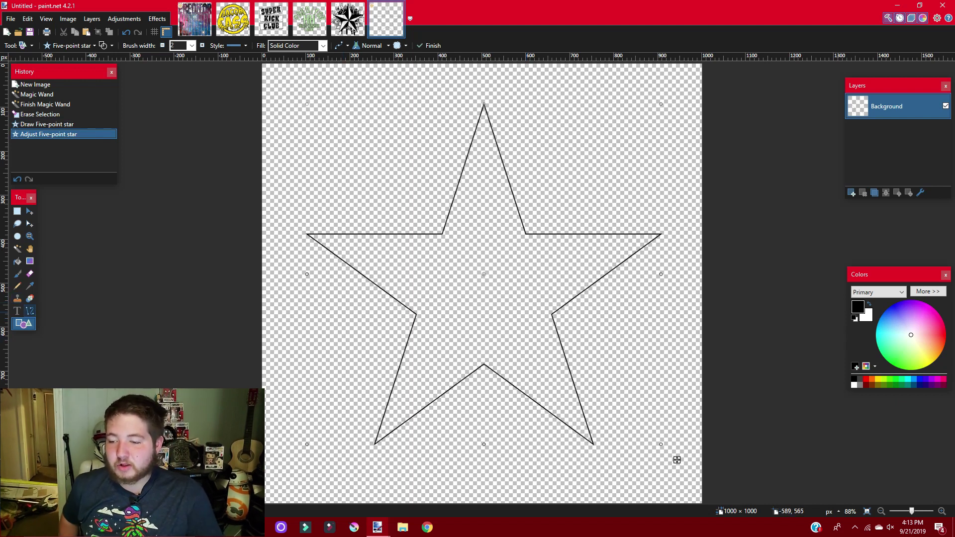
- Connect each of the star's five inner corners to its centre with straight Line / Curve strokes
click(28, 313)
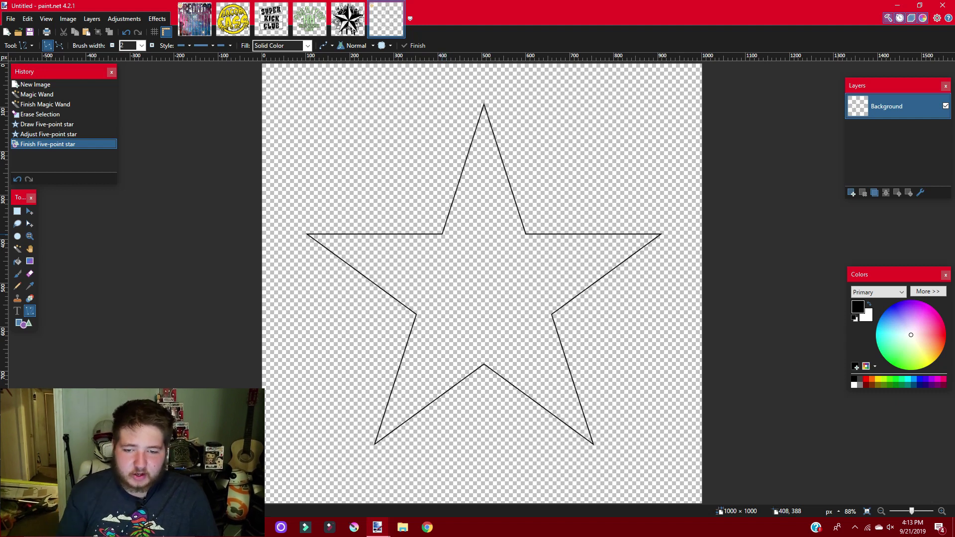
drag(442, 234, 483, 295)
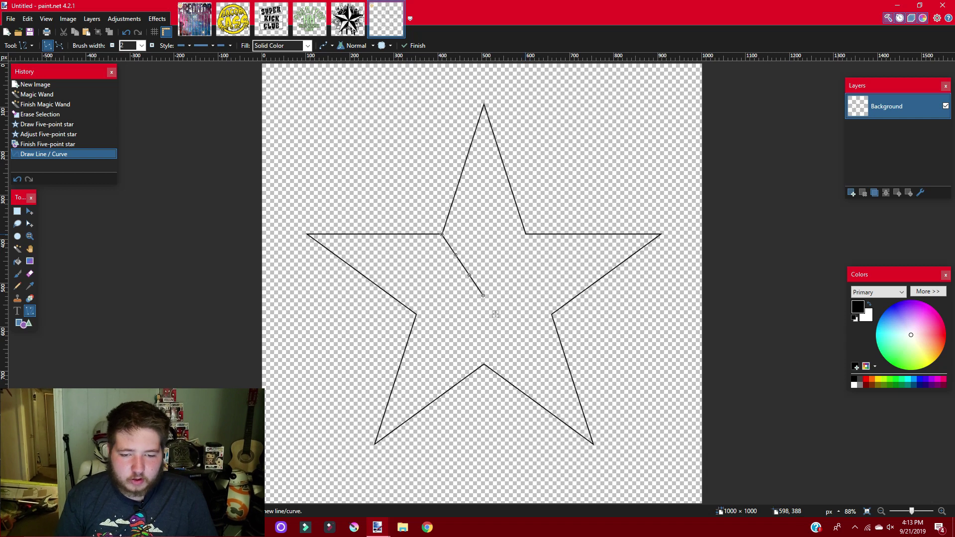
drag(526, 234, 483, 295)
key(Return)
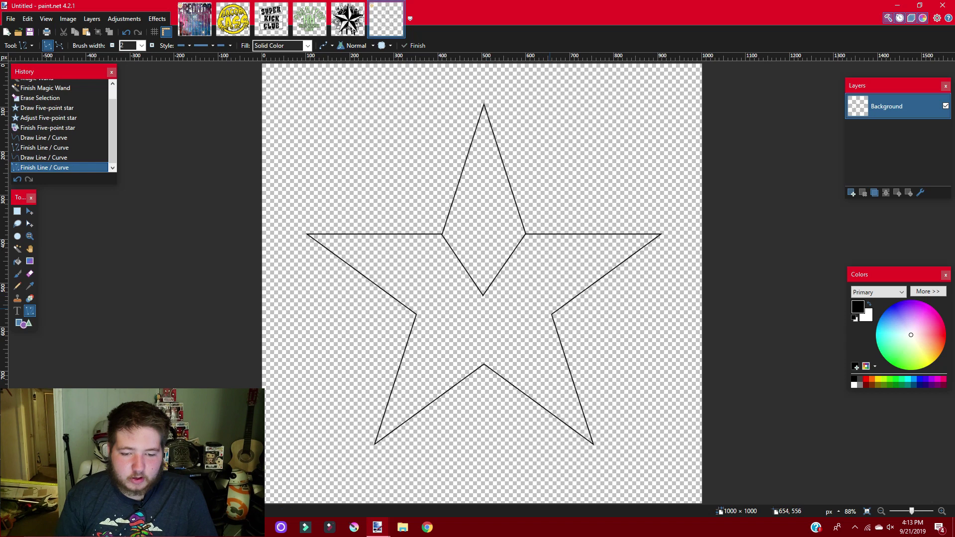
drag(552, 314, 483, 295)
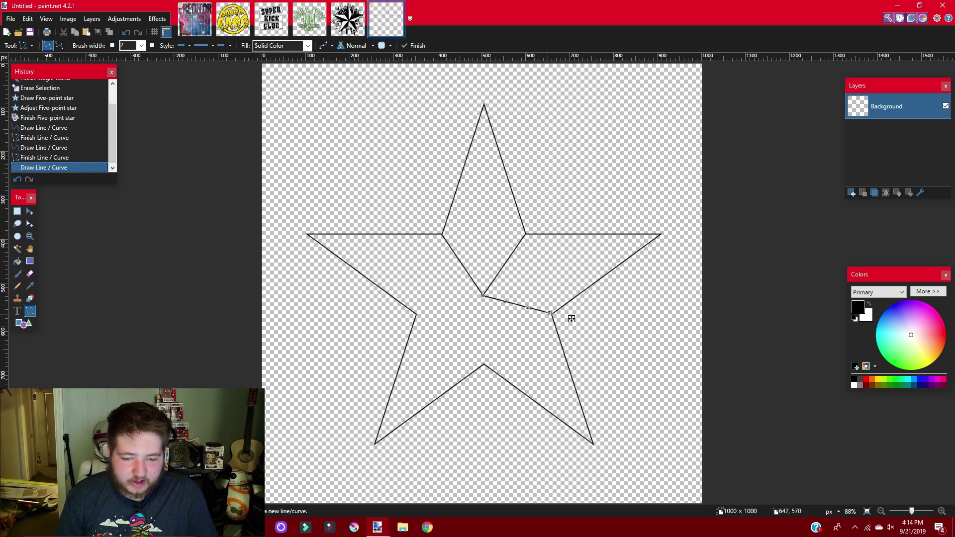
drag(571, 319, 572, 320)
key(Return)
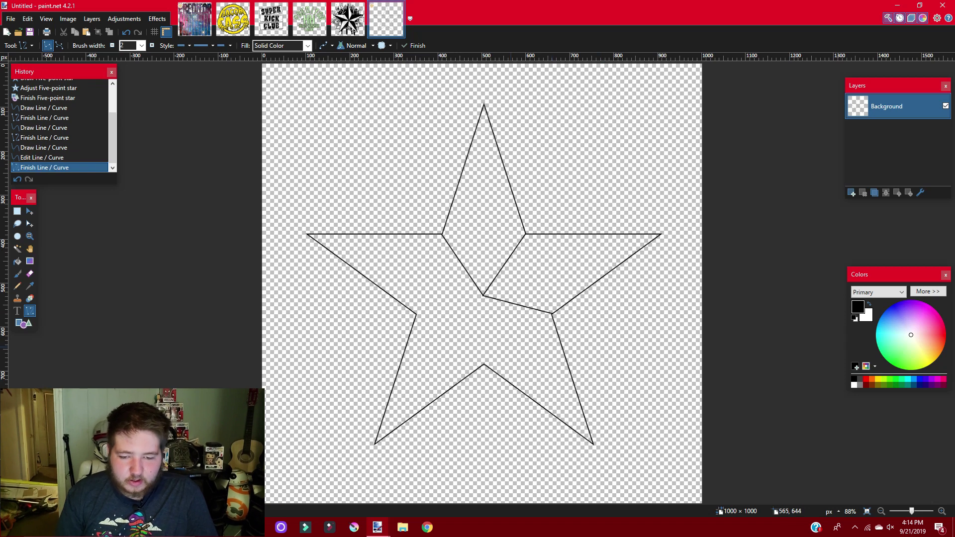
drag(483, 363, 483, 295)
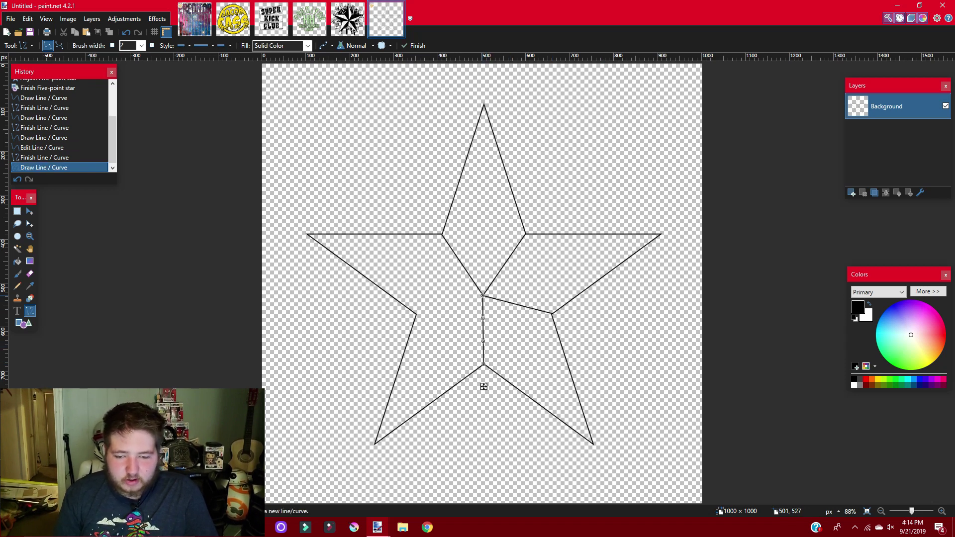
drag(417, 314, 482, 296)
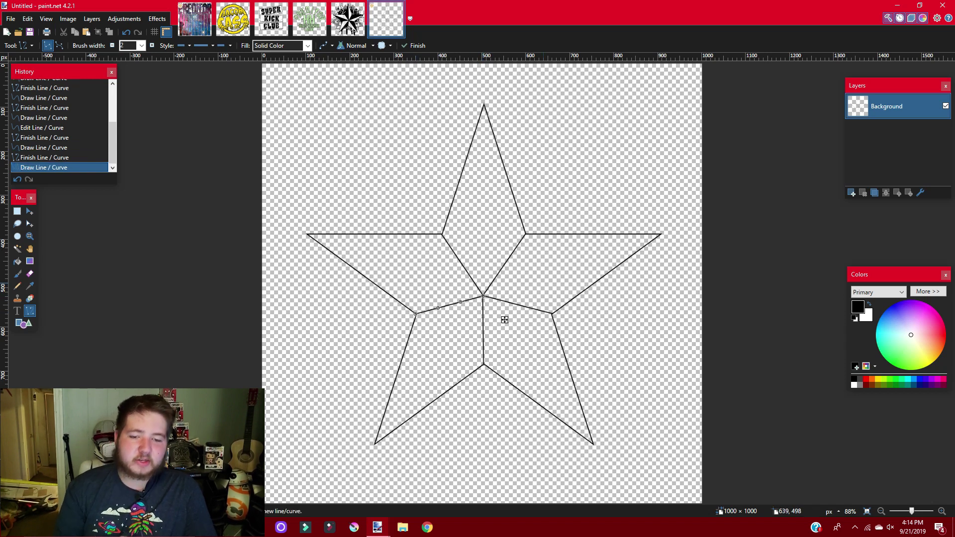
key(Return)
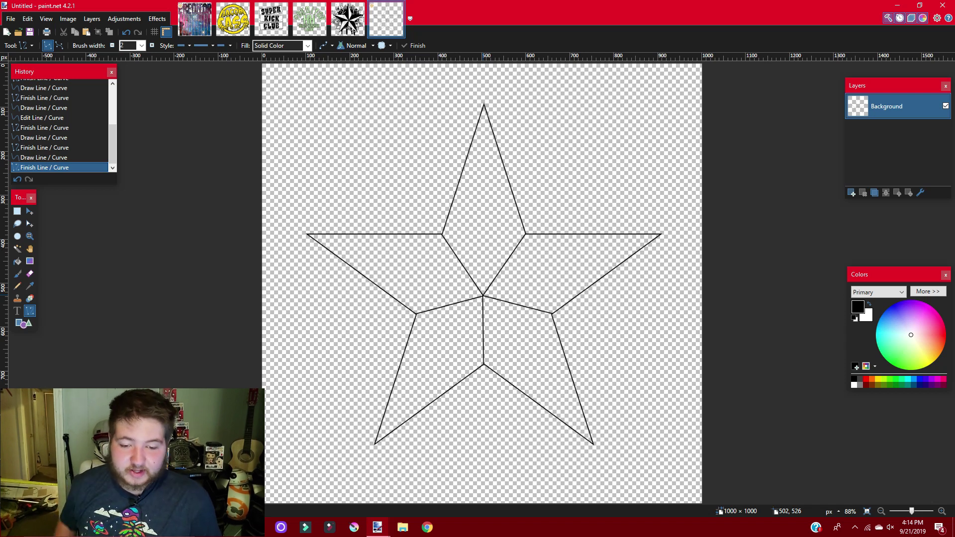
- Draw straight lines from the star's centre to its right tip and its top tip
drag(483, 294, 659, 234)
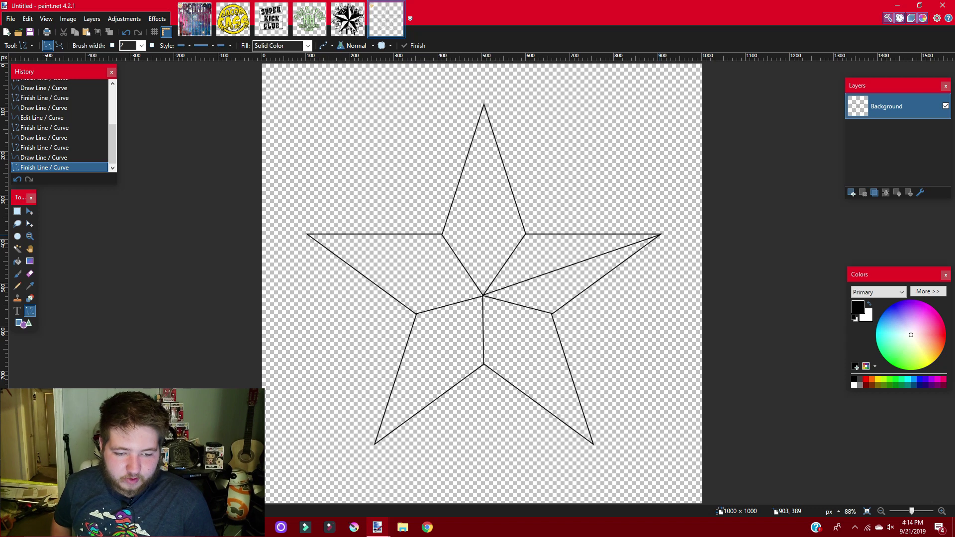
key(ctrl+z)
key(Return)
drag(482, 295, 486, 192)
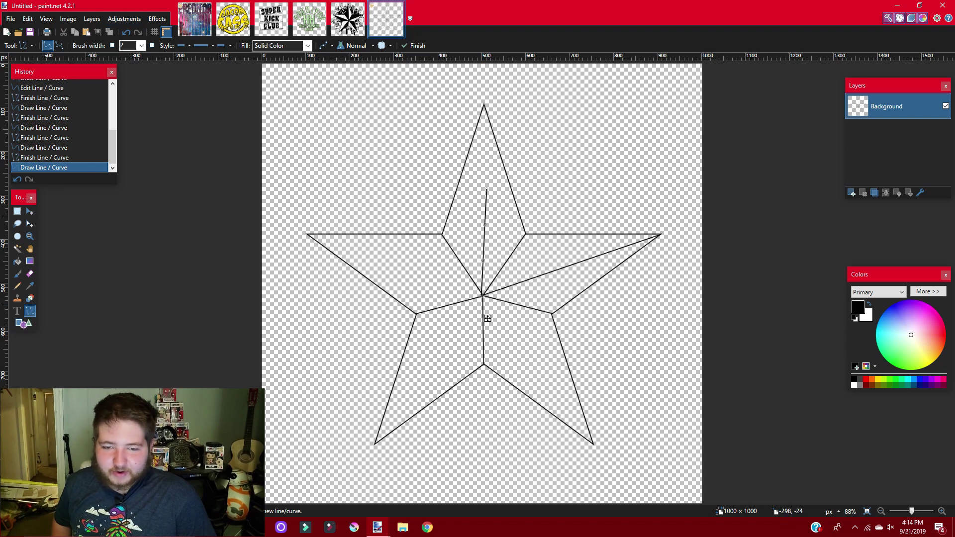
click(126, 32)
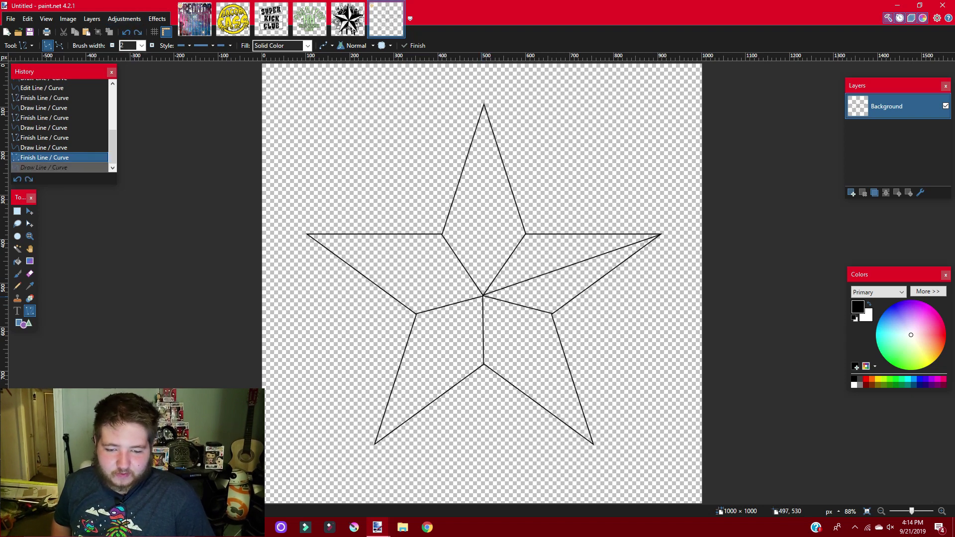
drag(483, 294, 485, 103)
click(484, 315)
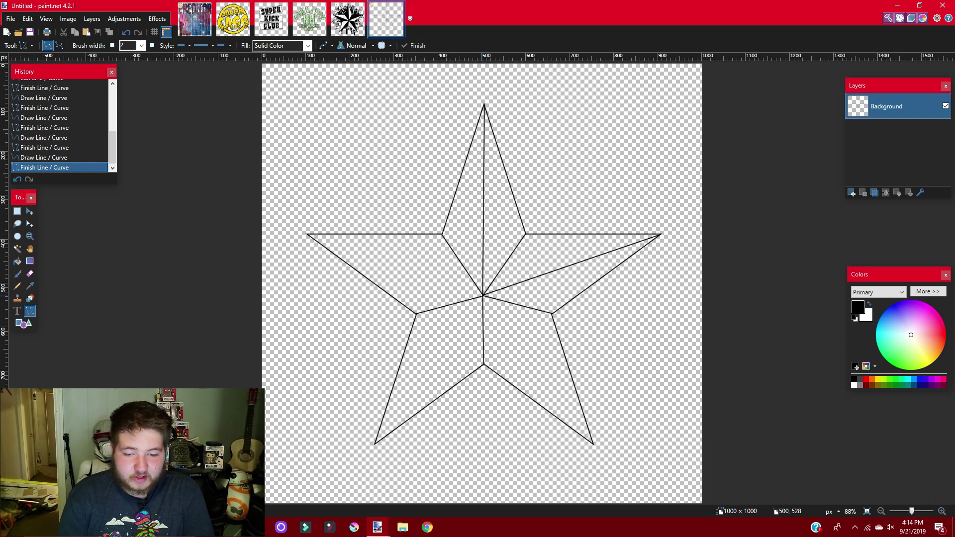
- Draw straight lines from the star's centre to its left, lower-right and lower-left tips
mouse_move(483, 296)
mouse_down()
mouse_move(311, 248)
mouse_move(307, 233)
mouse_move(482, 294)
mouse_up()
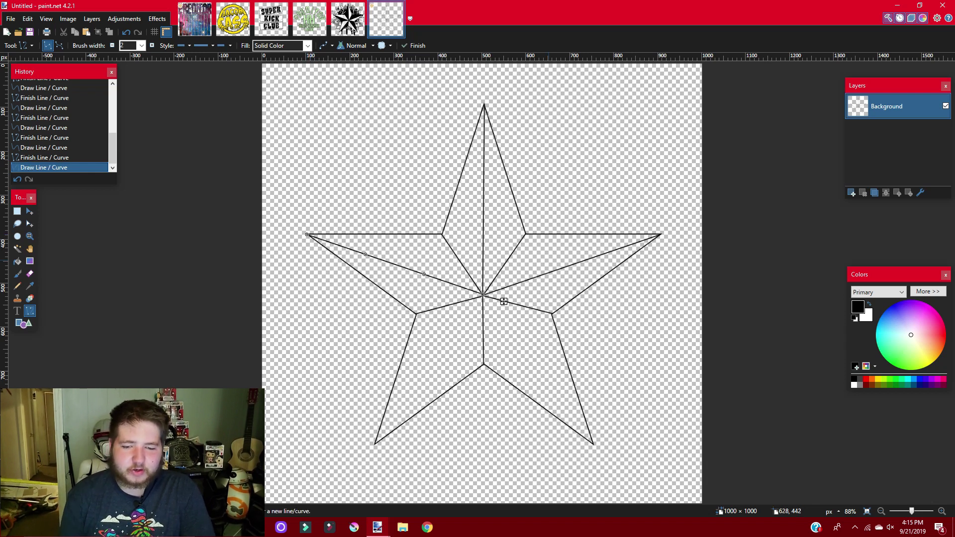
key(Return)
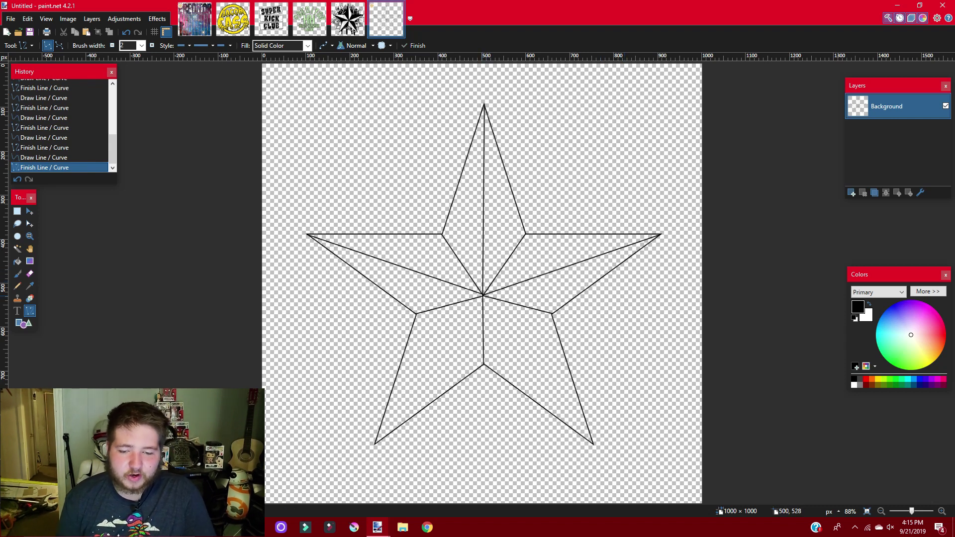
drag(483, 297, 594, 443)
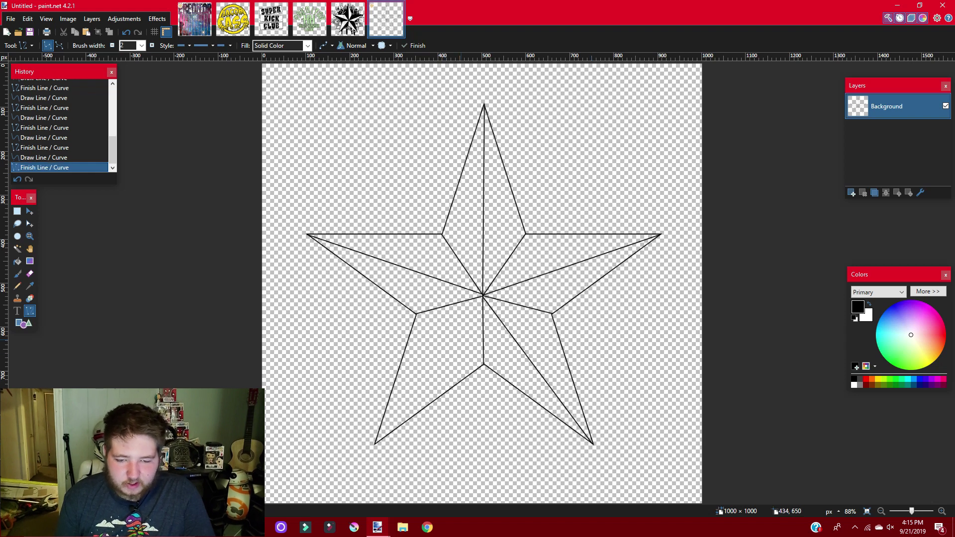
drag(482, 294, 475, 308)
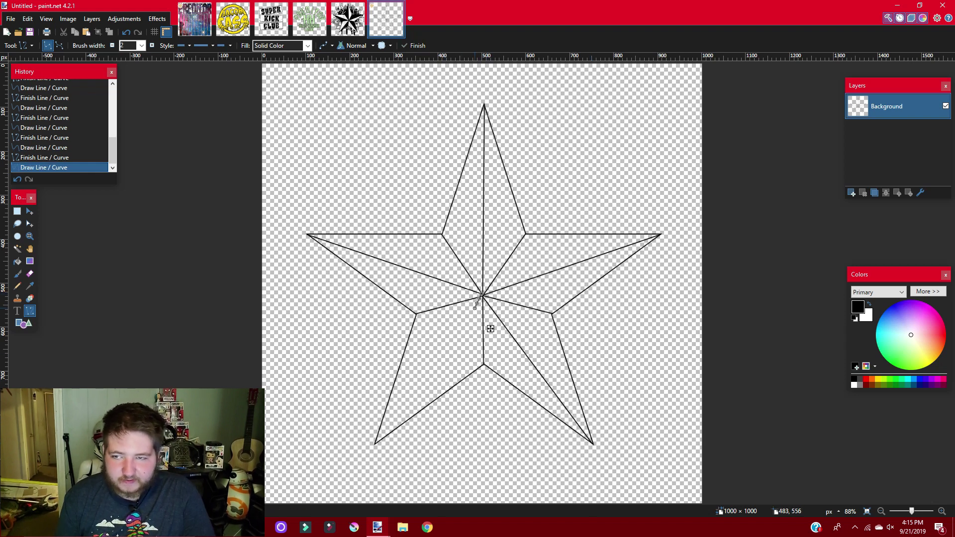
key(ctrl+z)
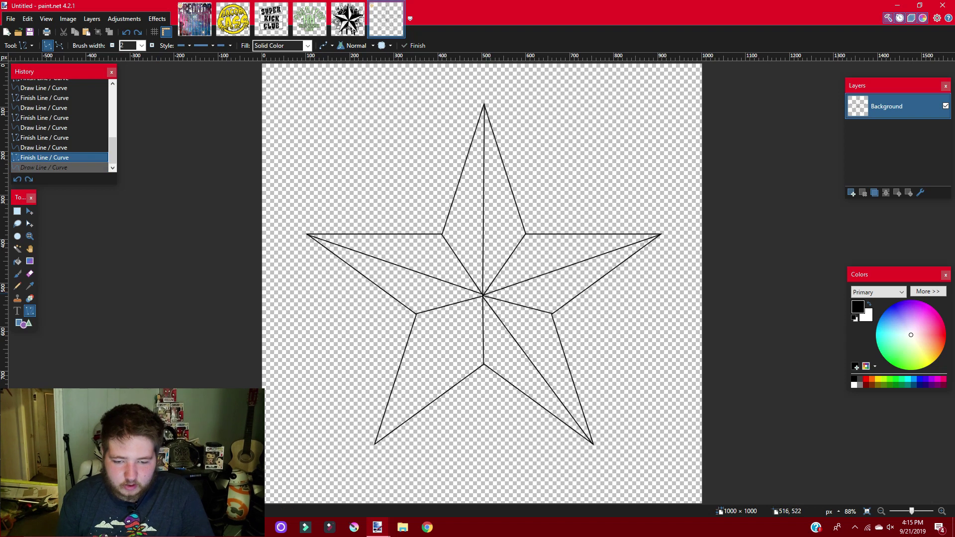
drag(481, 300, 375, 443)
key(Return)
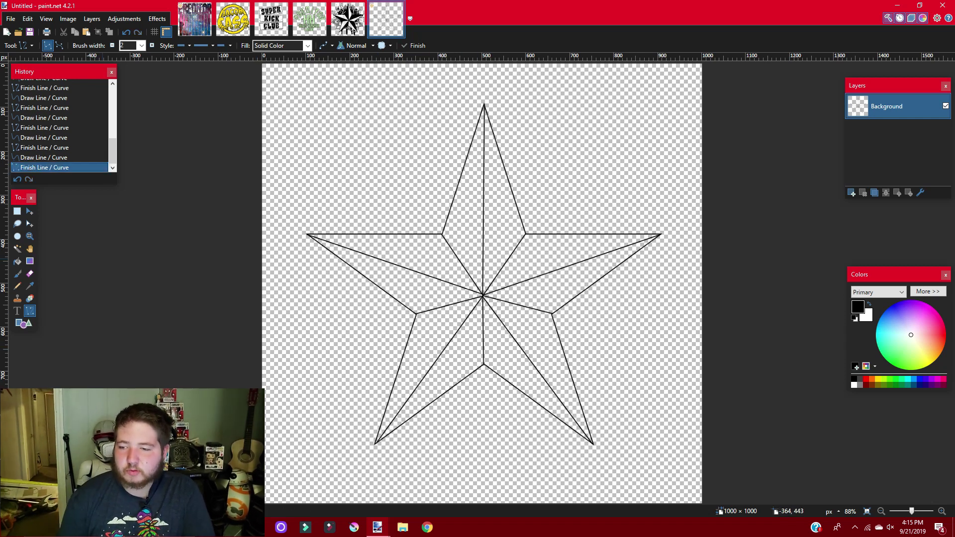
- Fill the star's ten facets alternately with solid black and white using the Paint Bucket
click(18, 261)
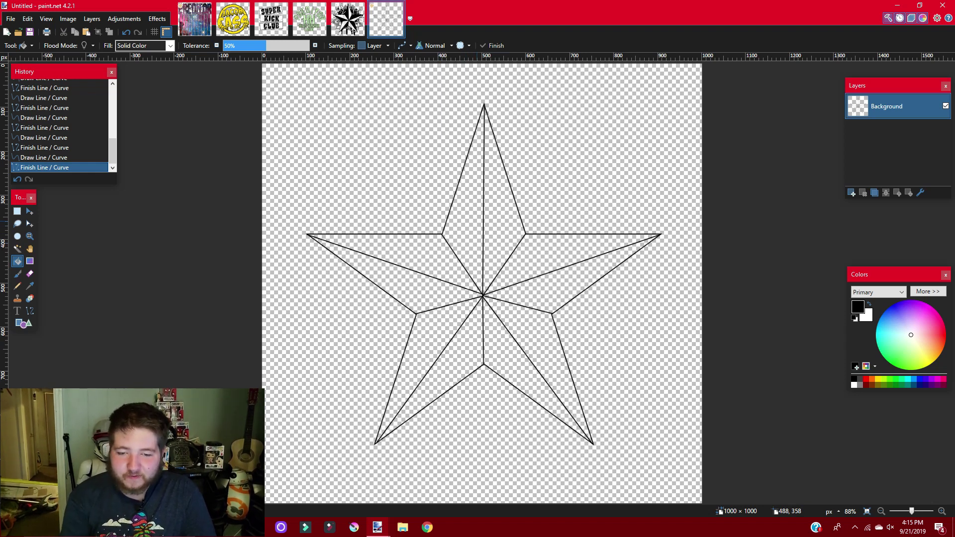
click(477, 220)
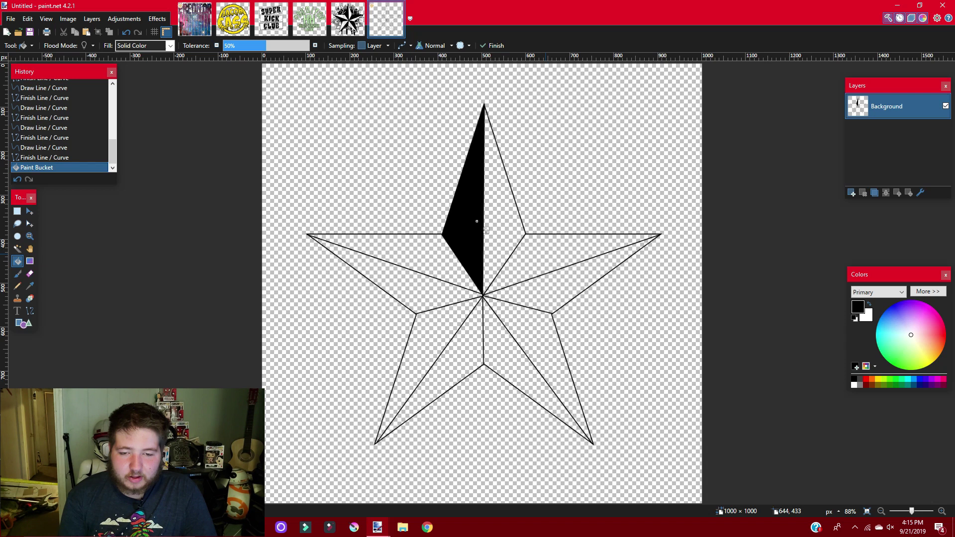
right_click(518, 230)
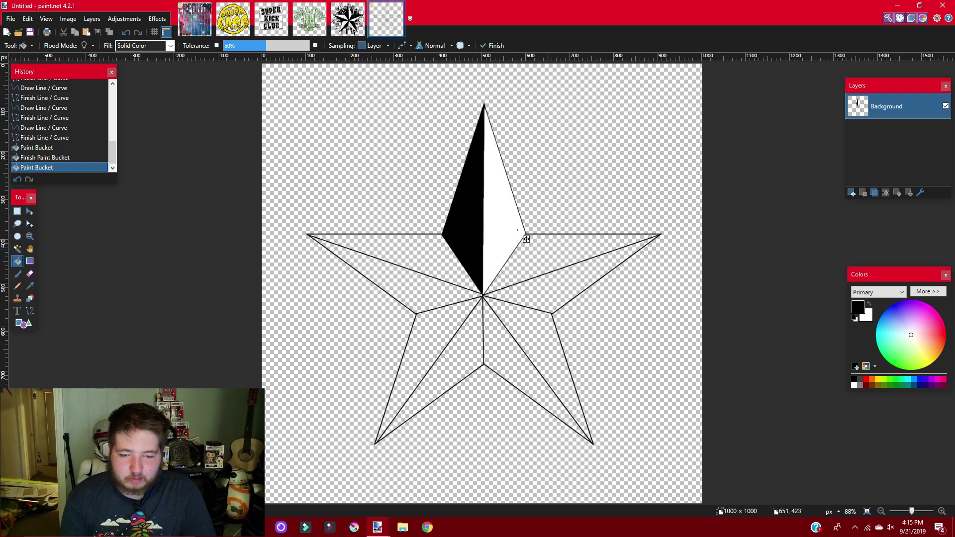
click(549, 250)
right_click(553, 289)
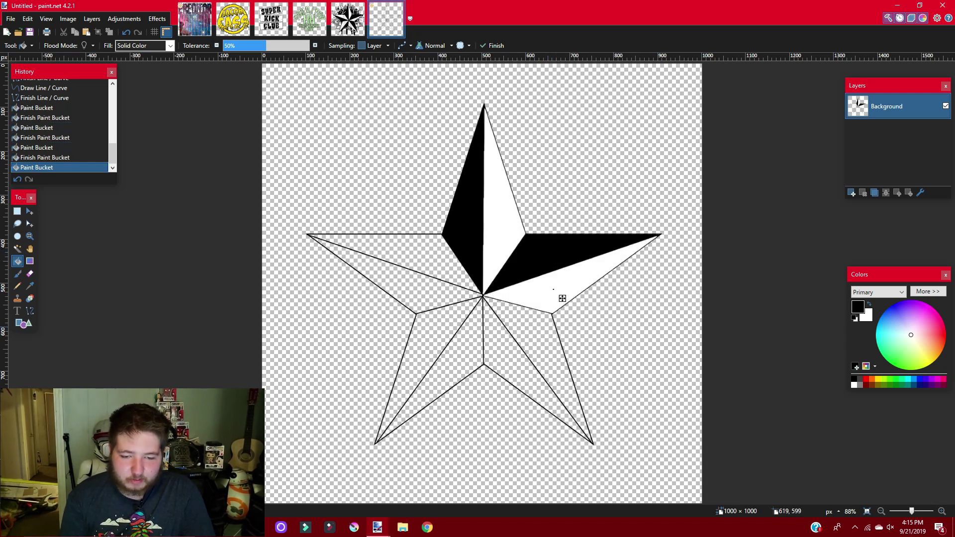
click(543, 337)
right_click(521, 362)
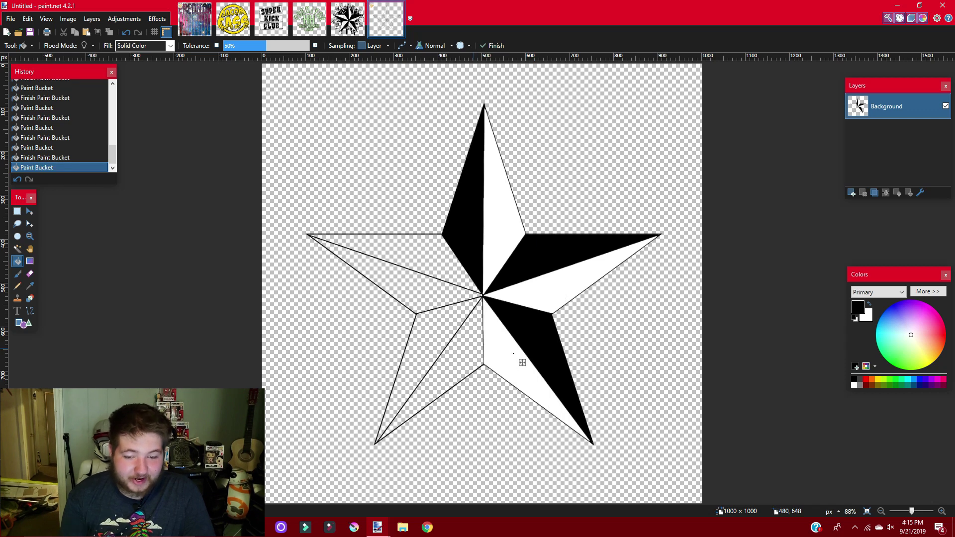
click(473, 351)
right_click(453, 337)
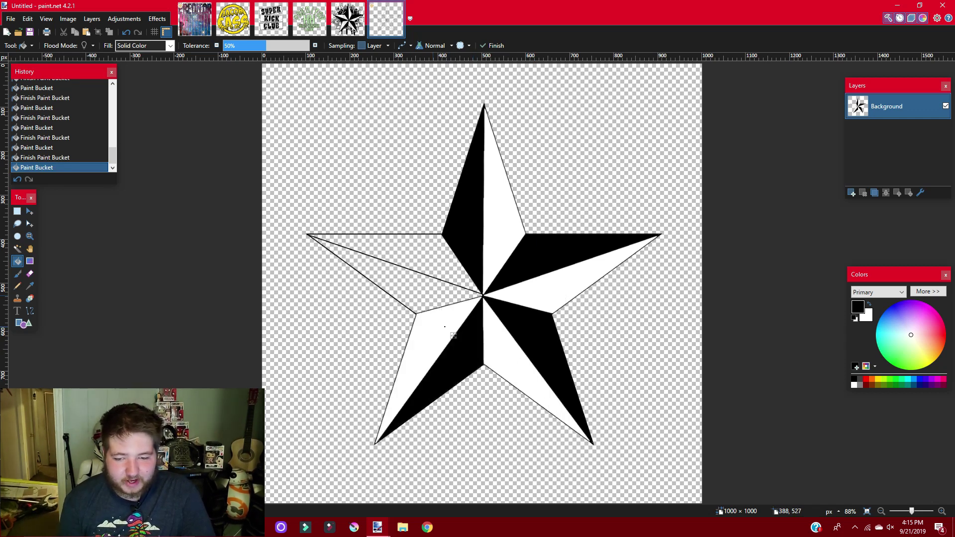
click(438, 301)
right_click(447, 268)
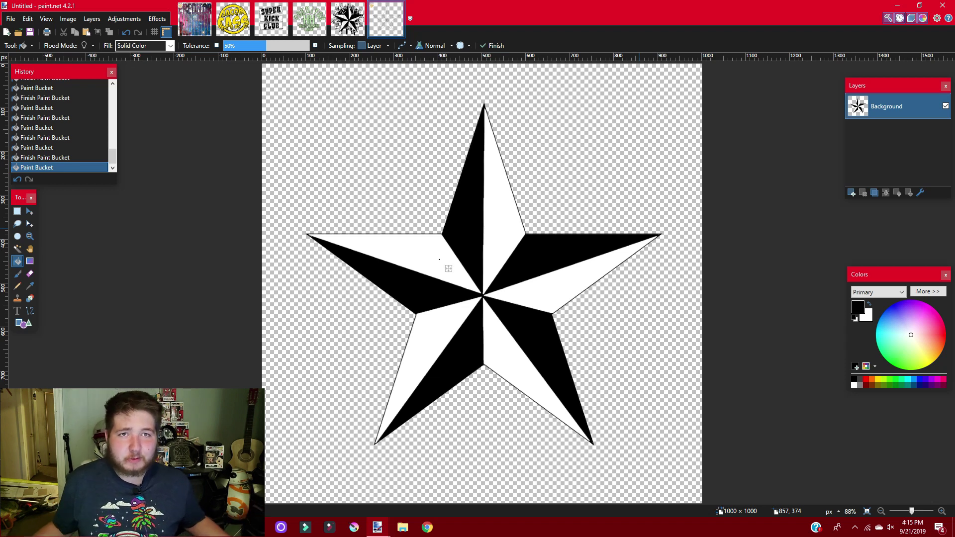
- Add a new empty layer above the star
click(851, 192)
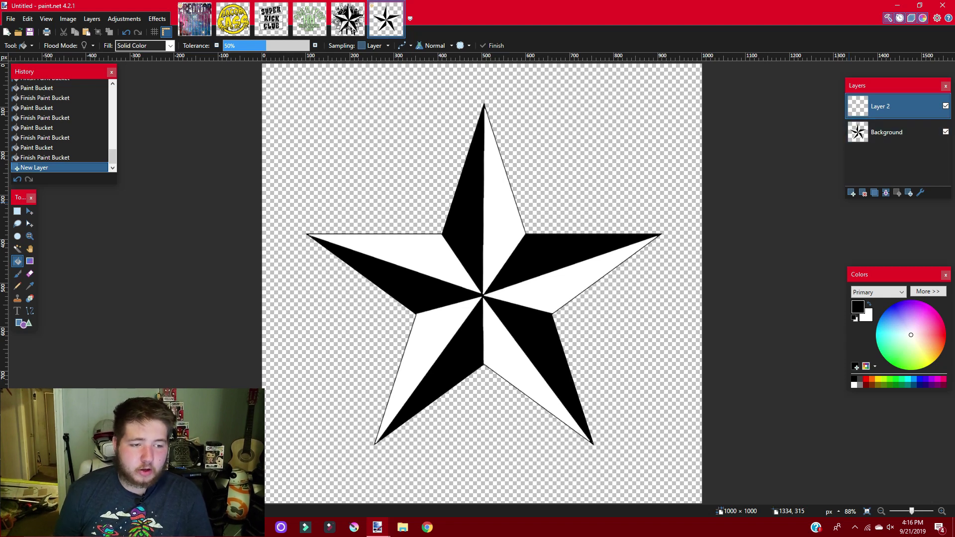
click(863, 192)
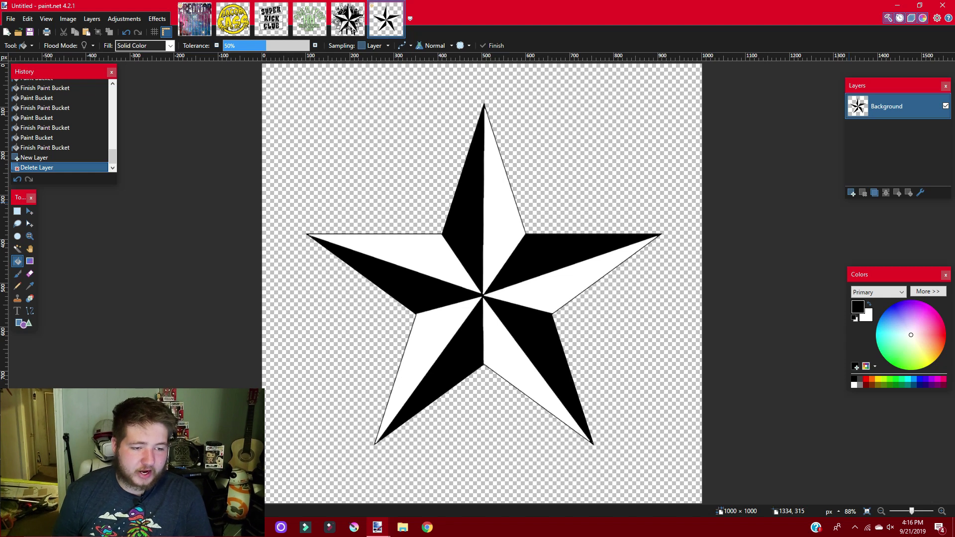
click(851, 193)
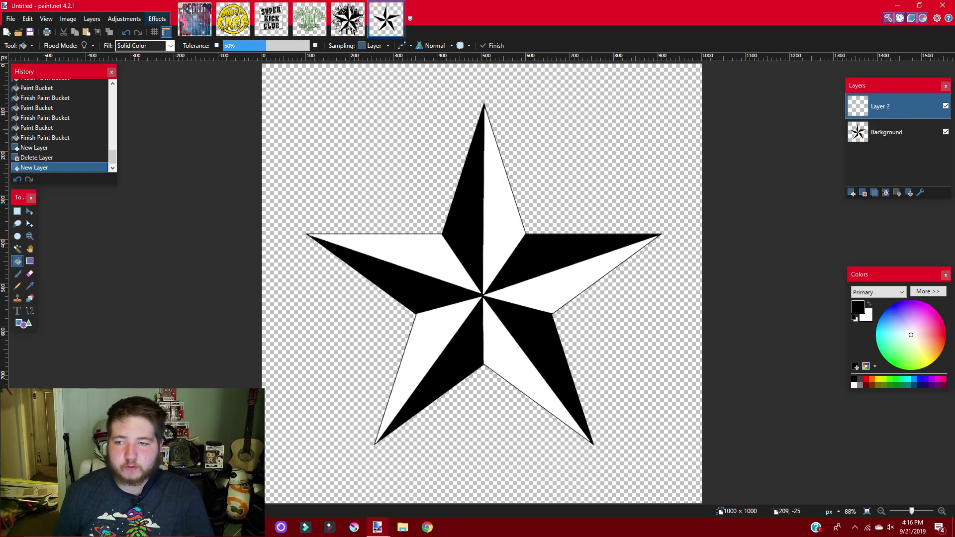
- Start the Random Shape Fill effect on the empty layer with fill and outline colours both set to Primary
click(158, 19)
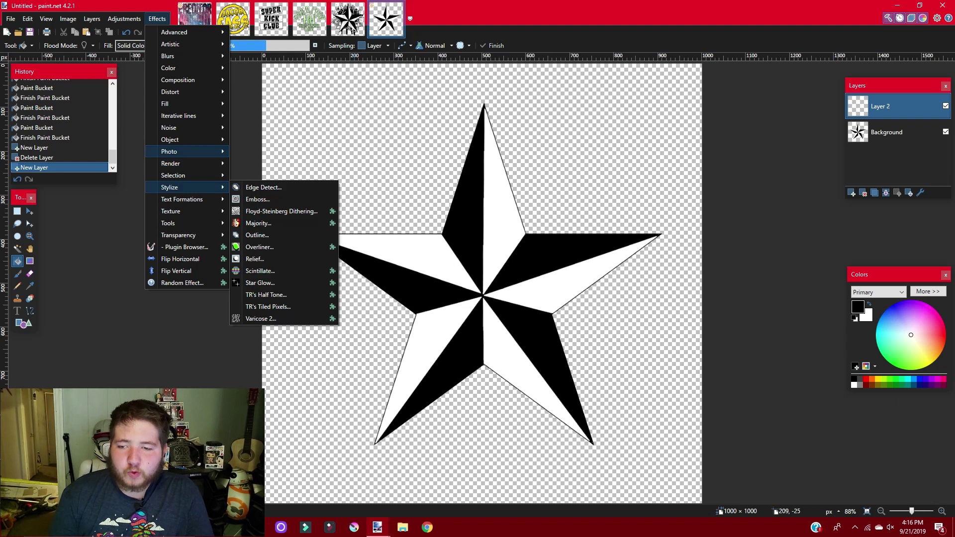
mouse_move(184, 163)
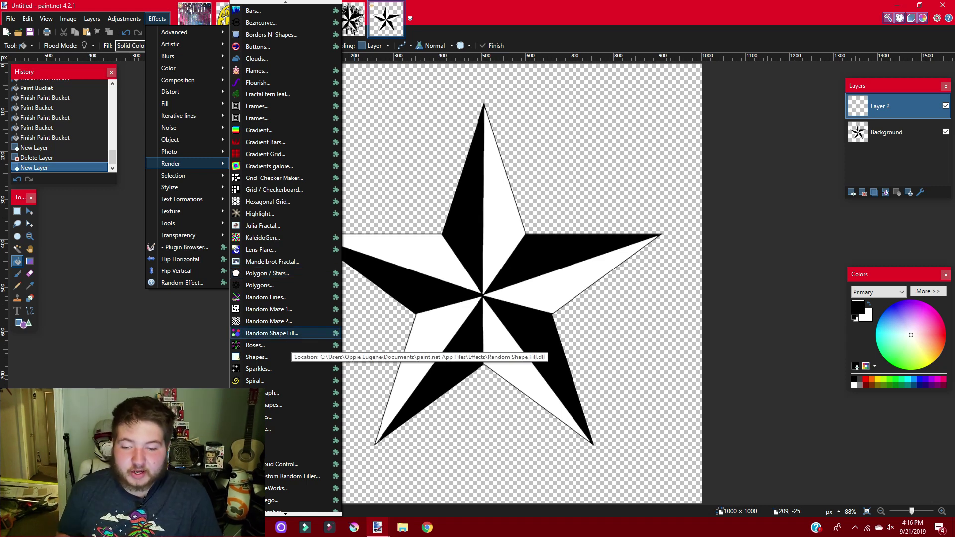
click(272, 333)
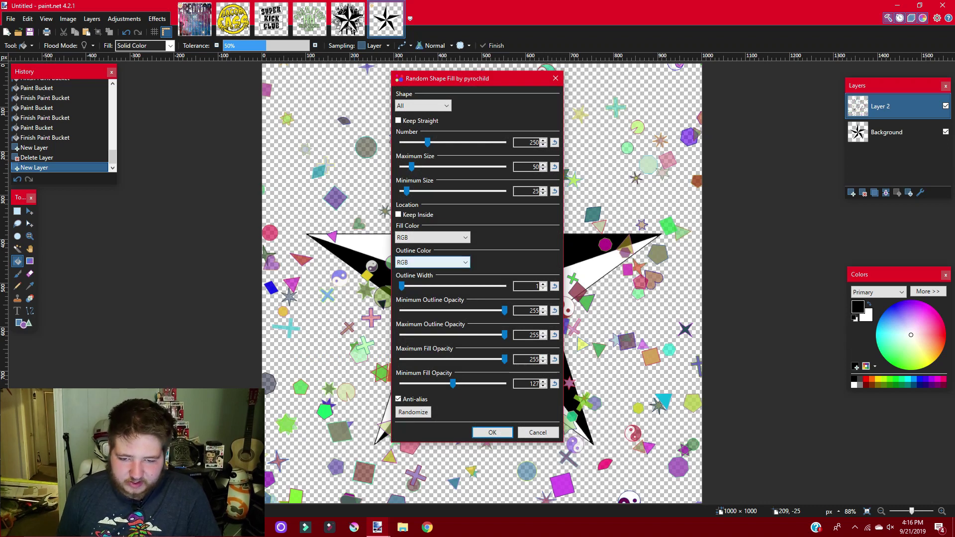
click(432, 237)
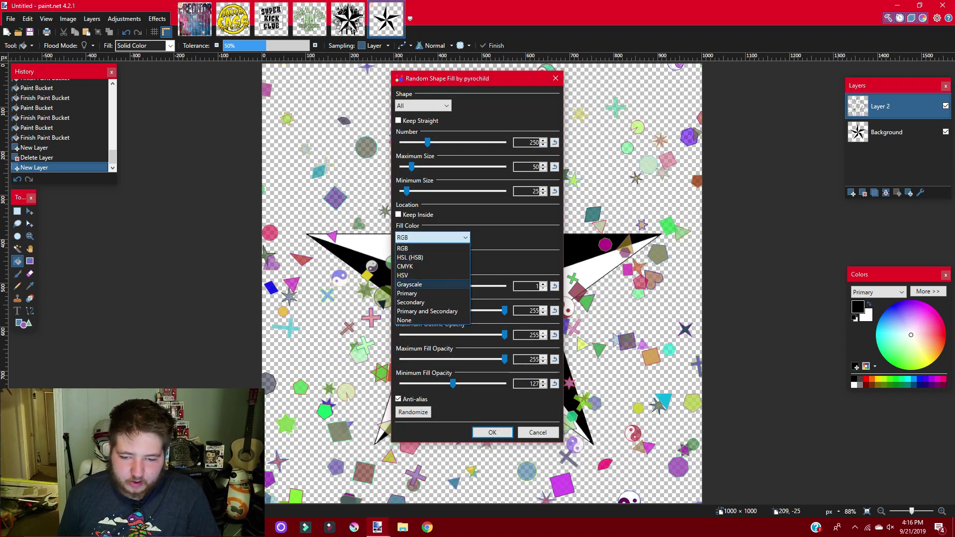
click(407, 293)
click(432, 262)
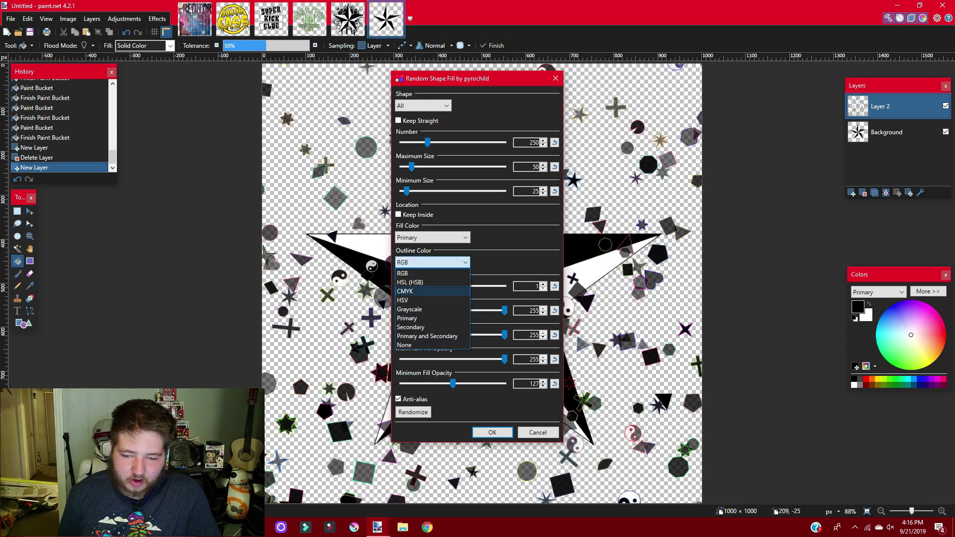
click(407, 318)
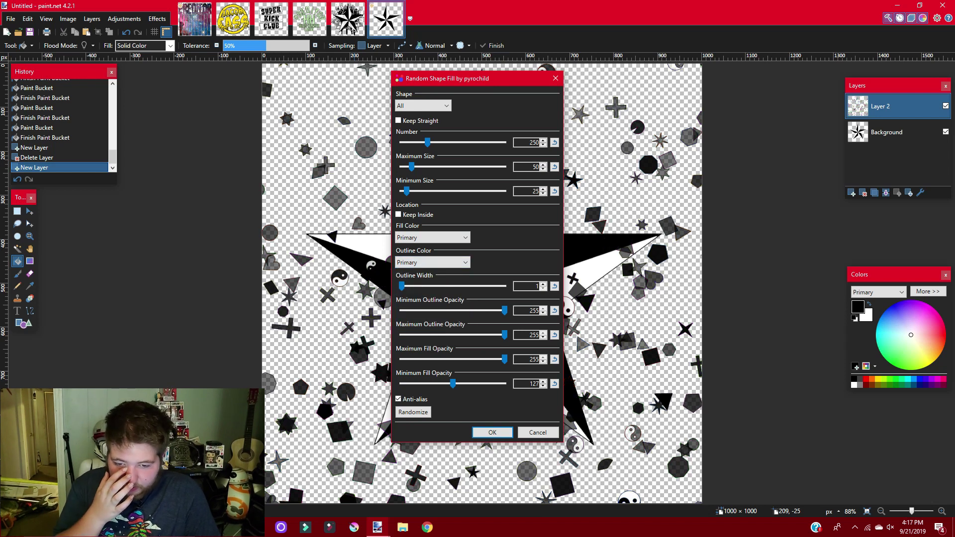
- Set the random shapes' minimum fill opacity to 255, shape to Stars and number to 311, and apply the effect
drag(452, 384, 505, 383)
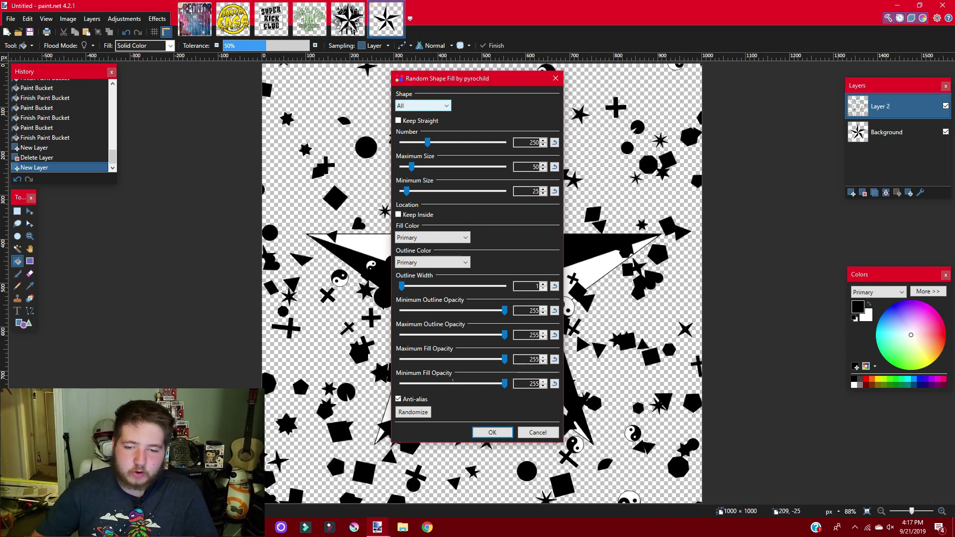
click(423, 106)
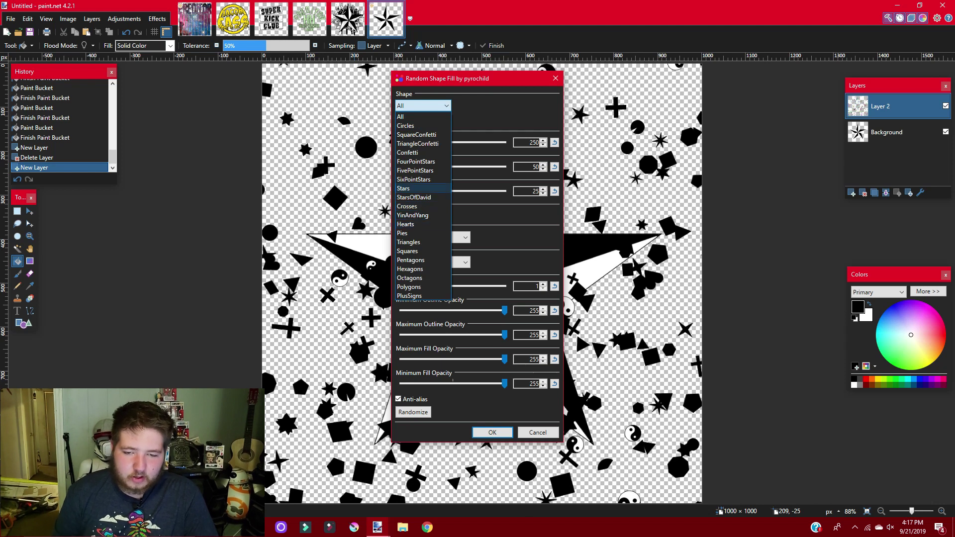
click(404, 188)
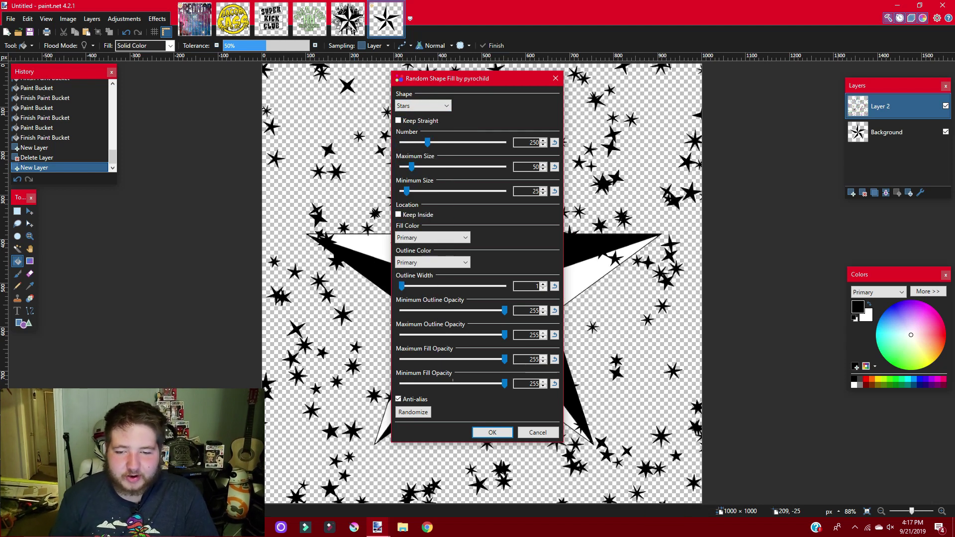
drag(427, 142, 434, 142)
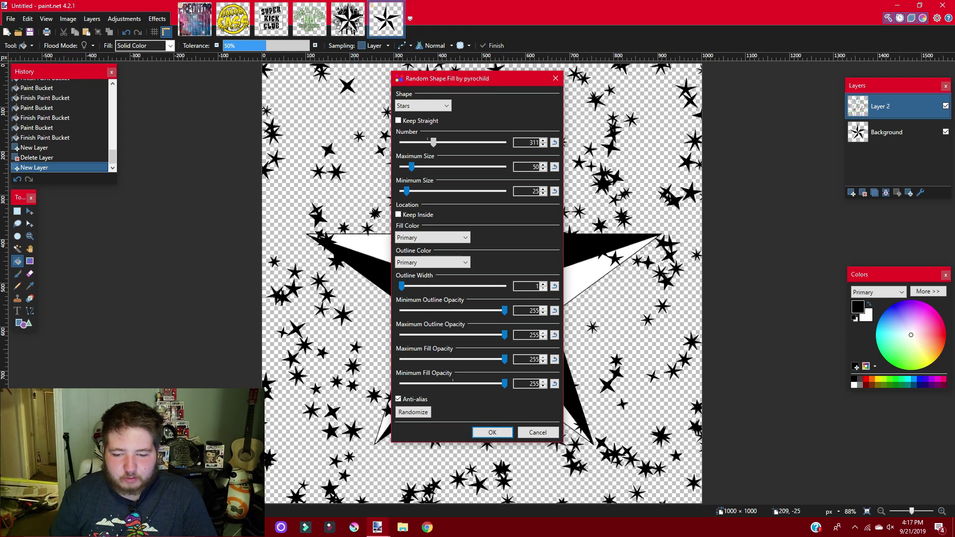
click(492, 433)
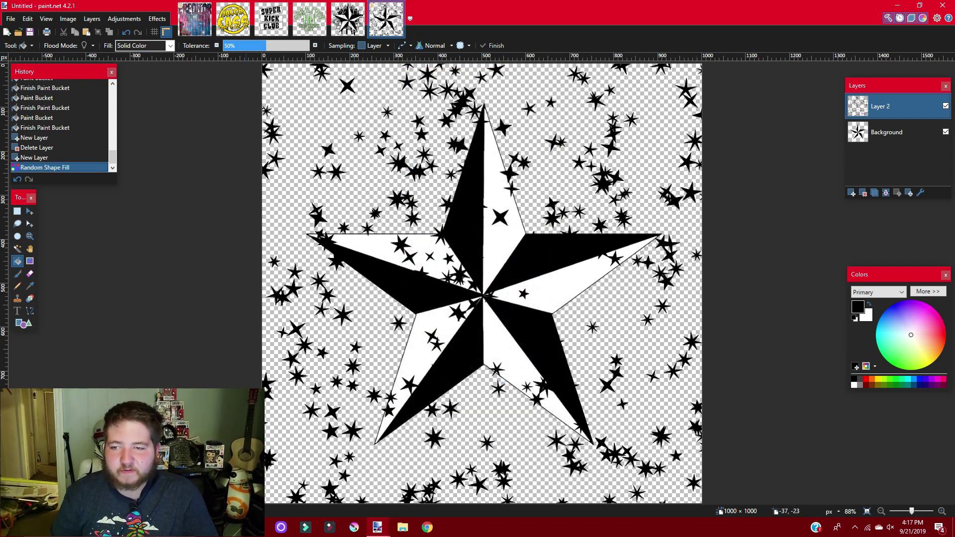
- Scatter the small black stars on the upper layer into fine speckles with the Frosted Glass distortion
click(157, 19)
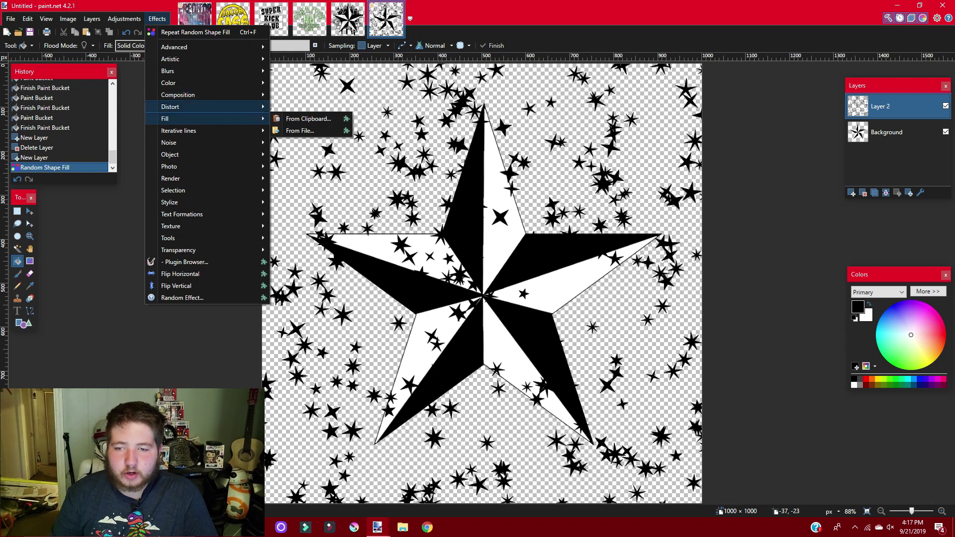
mouse_move(199, 106)
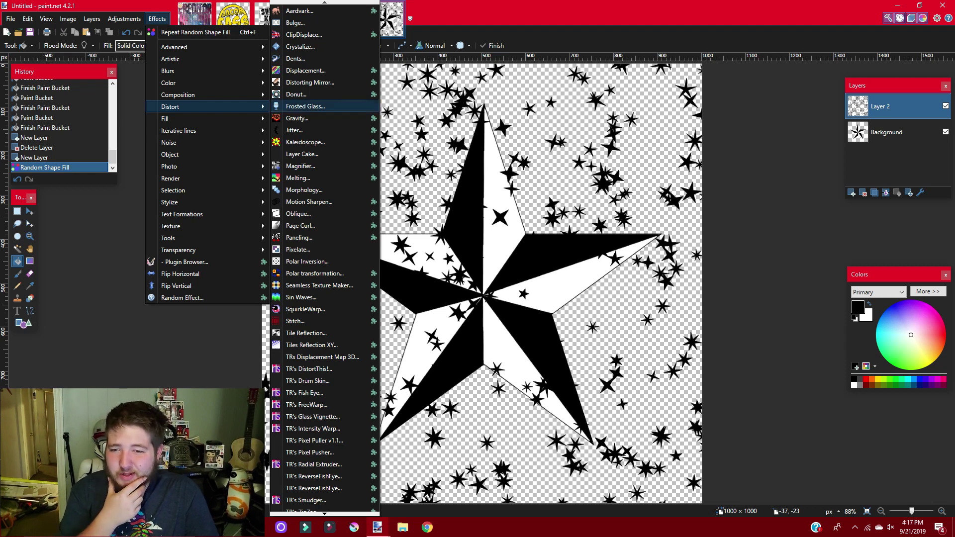
click(305, 106)
drag(414, 234, 321, 158)
key(Return)
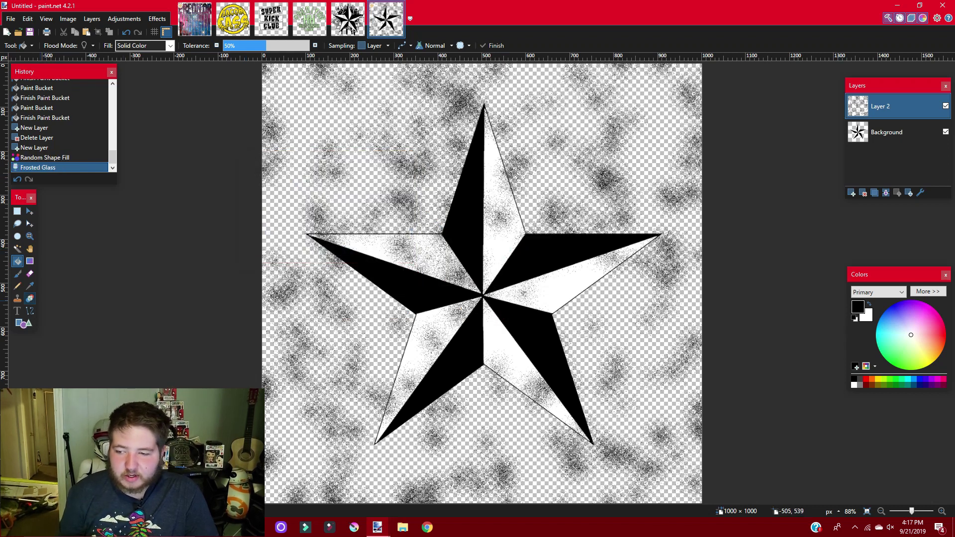
- Paint a small solid black blob on Layer 2, above and left of the big star, with a 13-pixel Paintbrush
click(17, 273)
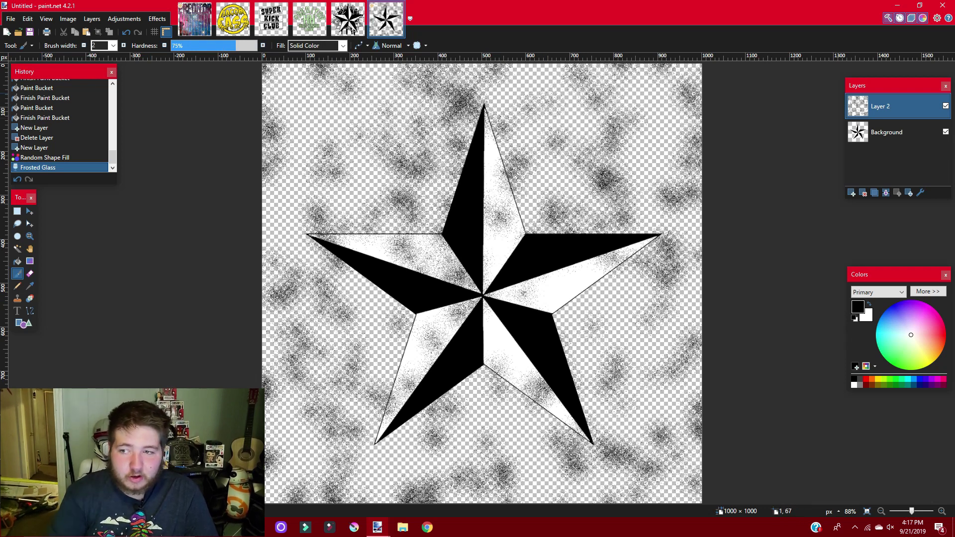
click(114, 46)
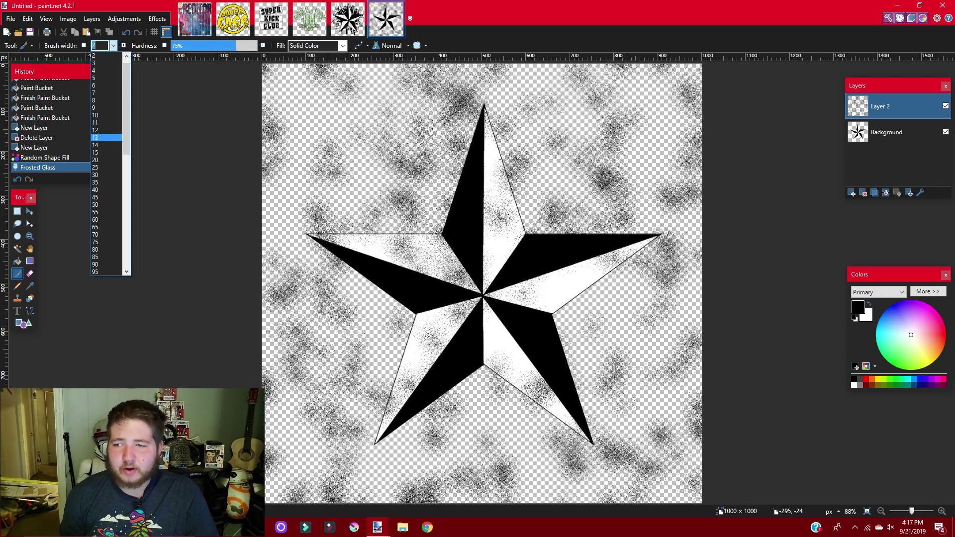
click(106, 137)
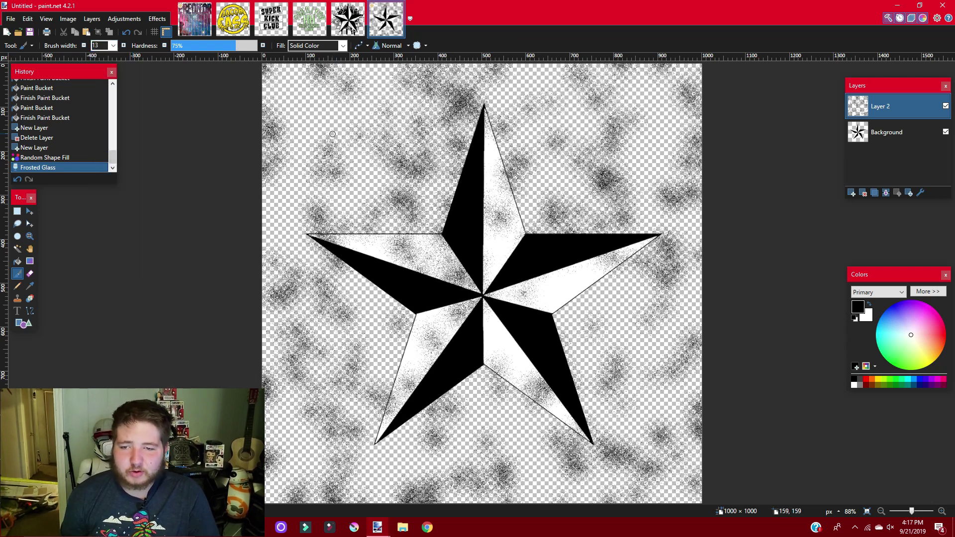
drag(318, 96, 323, 102)
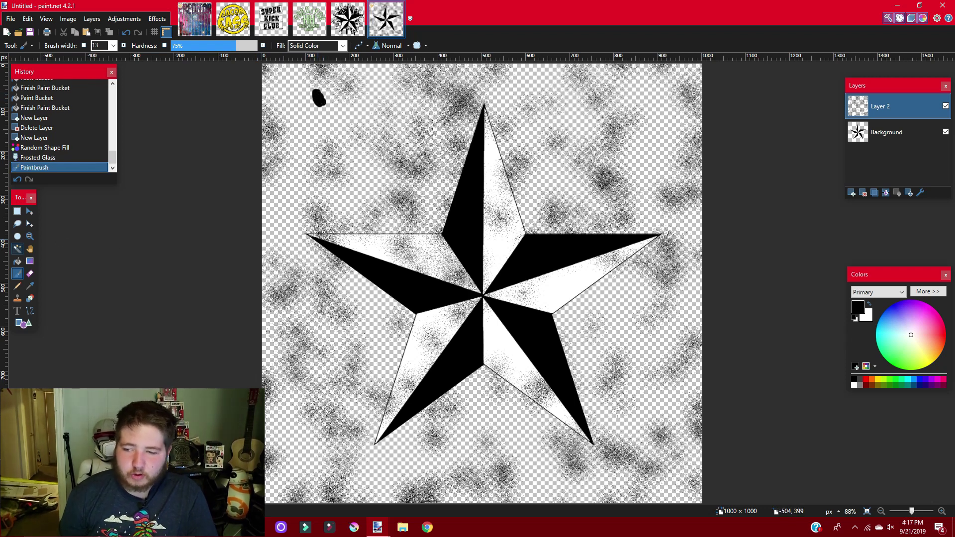
- Erase the speckle pattern from the Background star using a Magic Wand selection of Layer 2's black pixels, and delete Layer 2
click(18, 248)
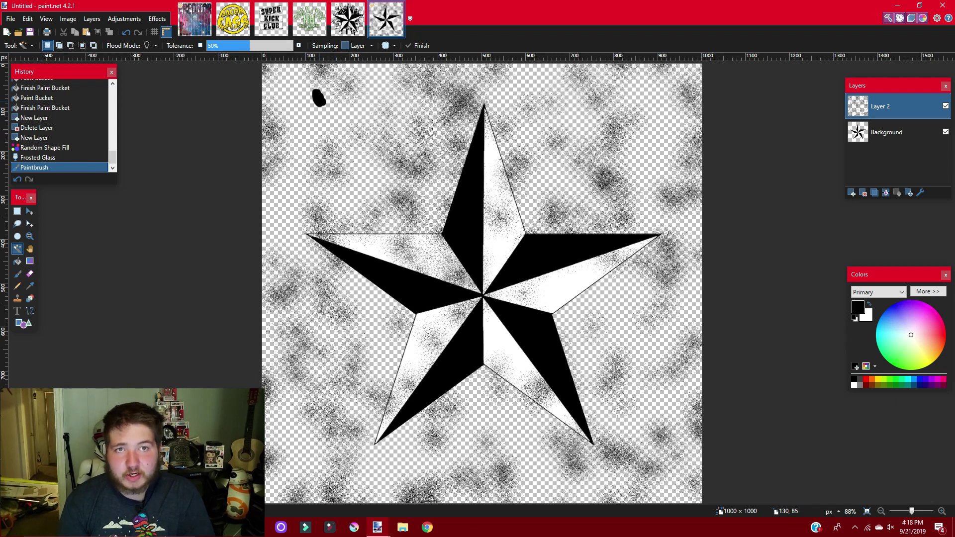
click(319, 101)
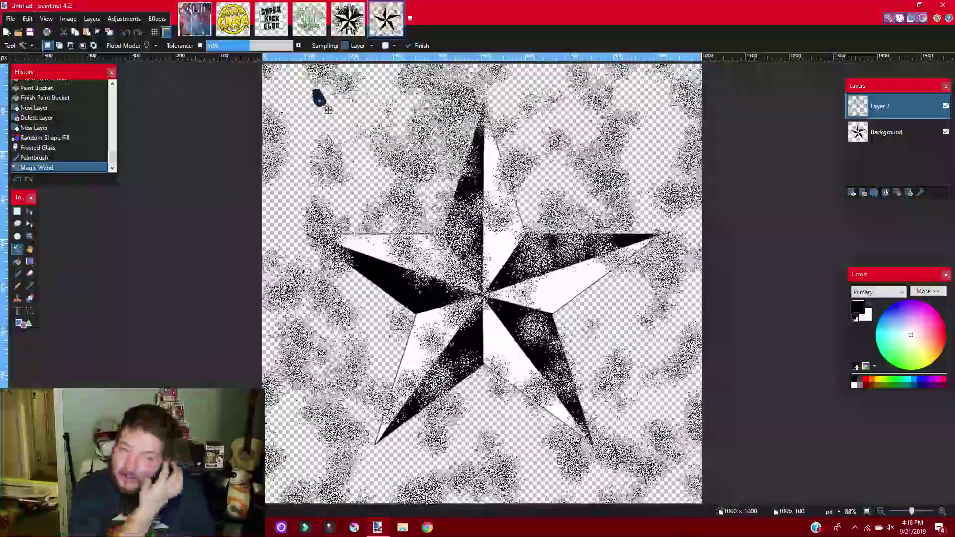
click(886, 132)
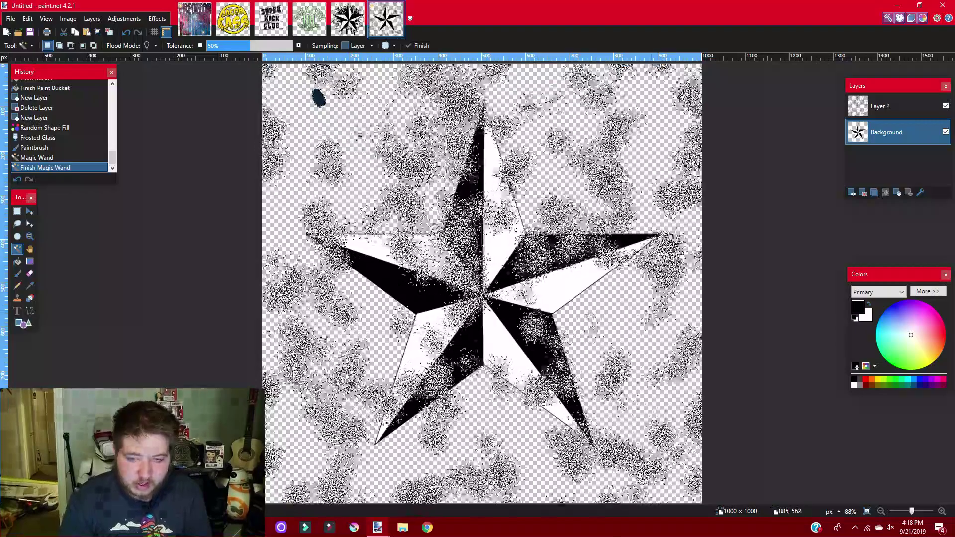
key(Delete)
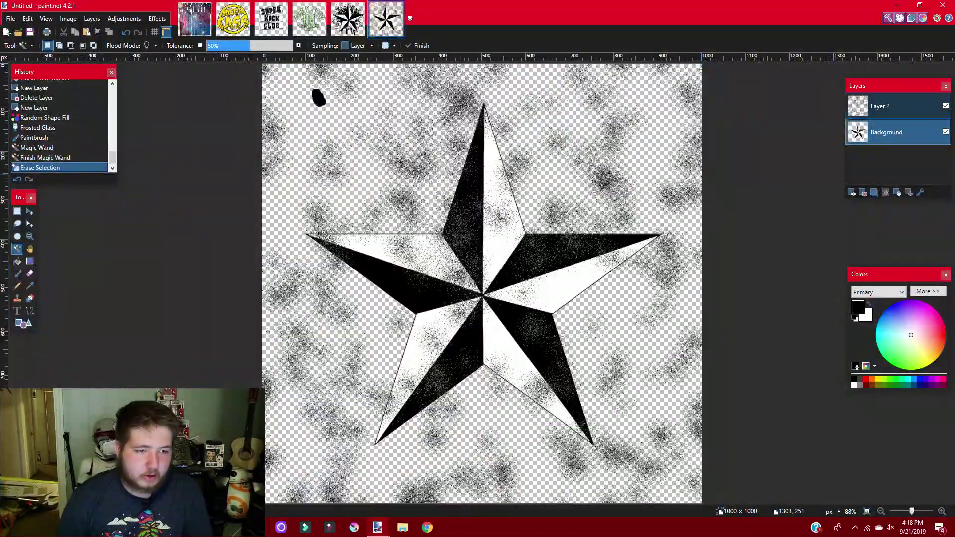
click(890, 107)
click(864, 193)
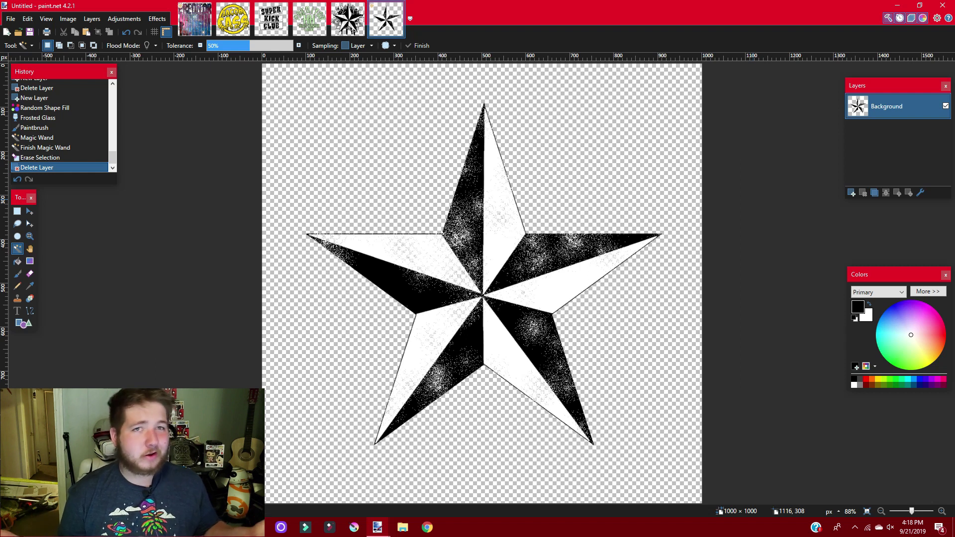
- Switch to the open PREDITOR image and create a new blank image 1000 × 1000 pixels in size
key(ctrl+Tab)
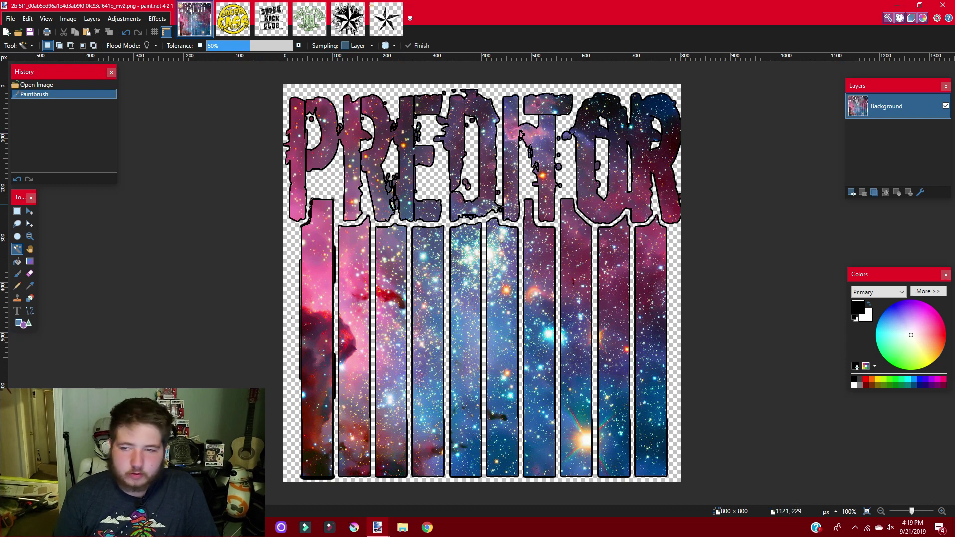
key(ctrl+n)
text(1000)
key(Tab)
key(BackSpace)
text(1000)
key(Return)
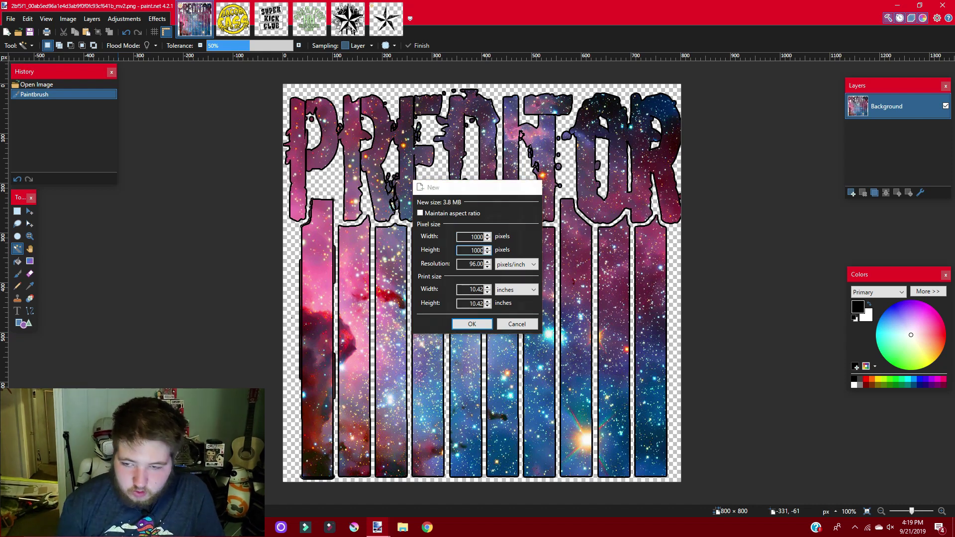
- Clear the new canvas's white background to transparency using a Magic Wand selection
click(504, 208)
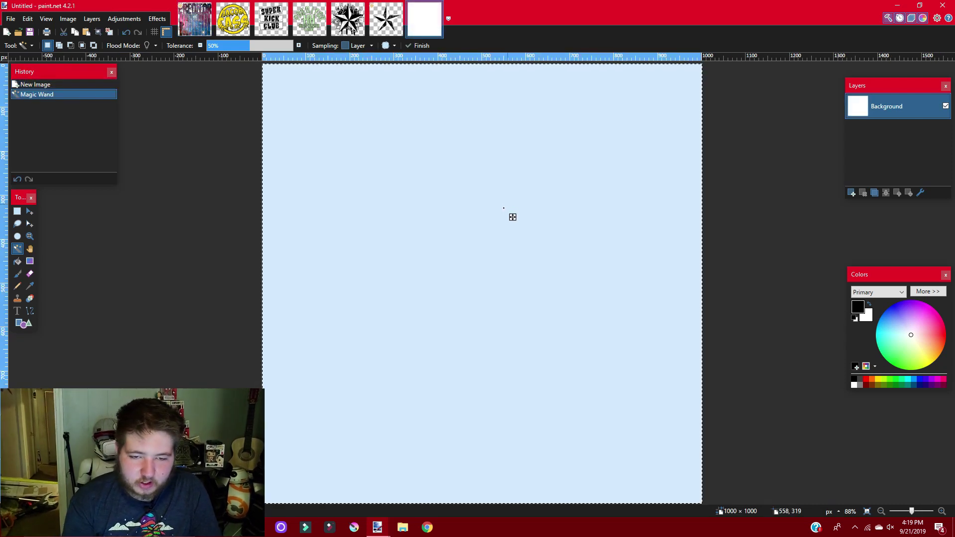
key(Delete)
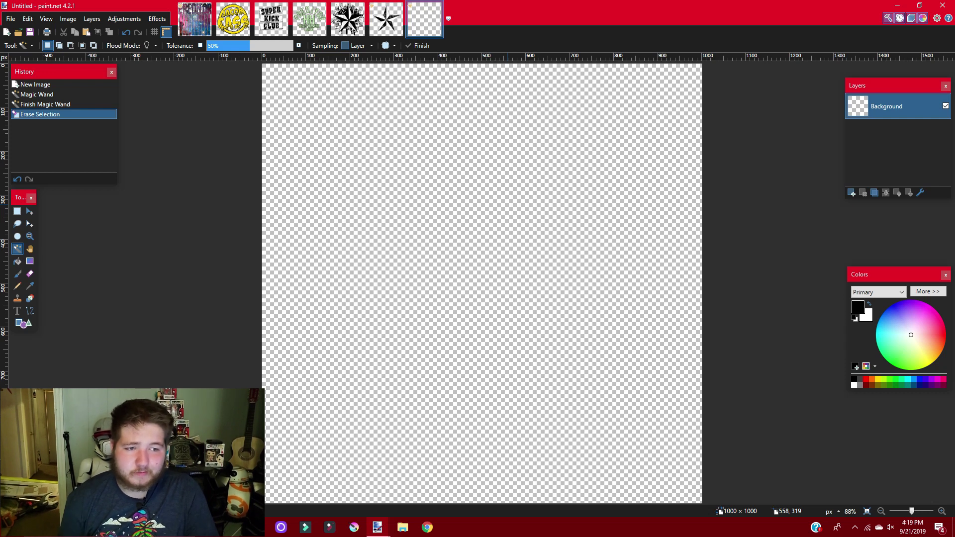
- Write the word "PREDITOR" across the upper part of the canvas in the Capture it font at size 192
click(17, 311)
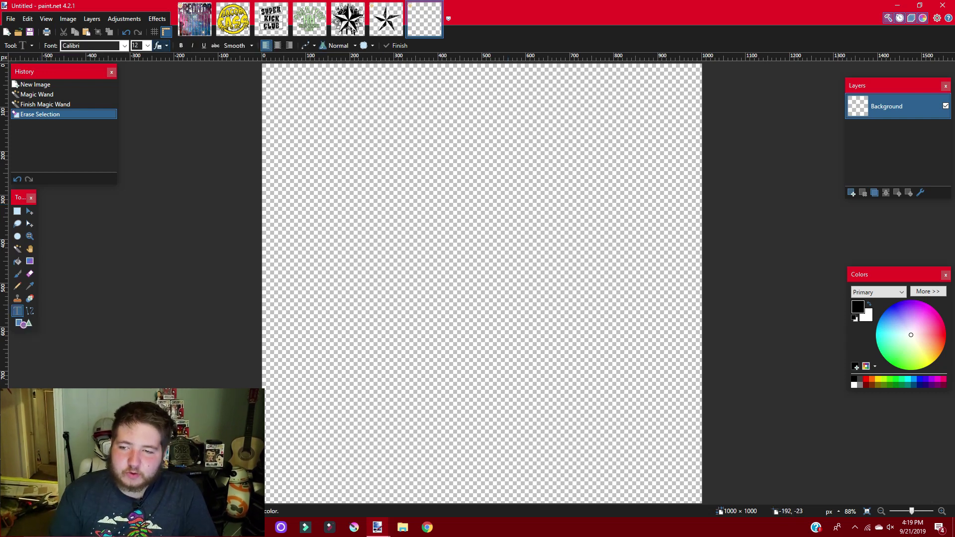
click(148, 46)
click(141, 204)
click(320, 277)
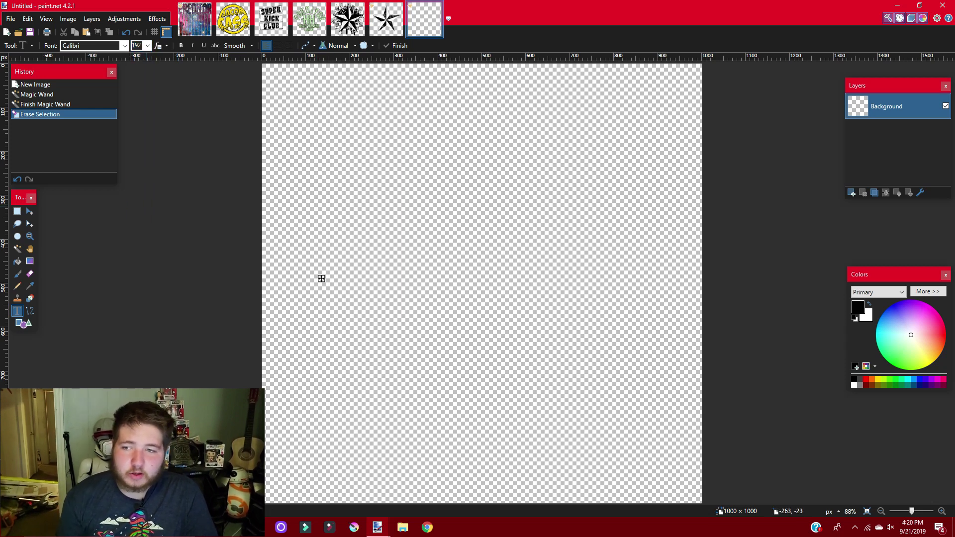
click(124, 46)
key(Up)
key(Up)
key(Up)
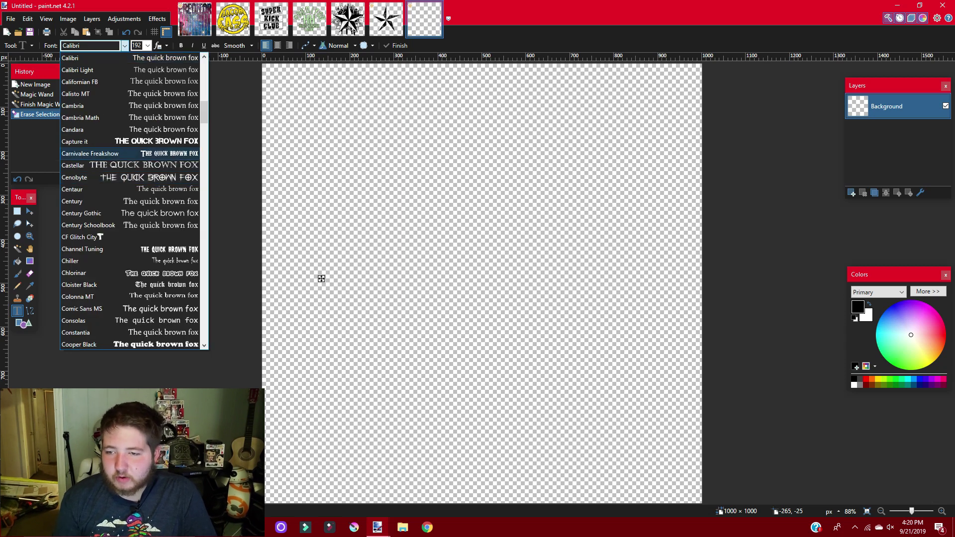
key(Return)
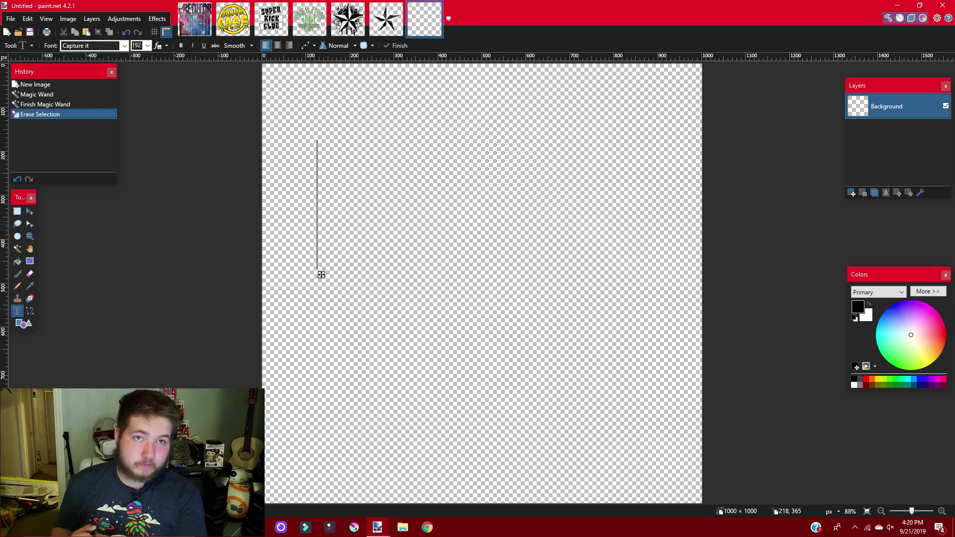
text(P)
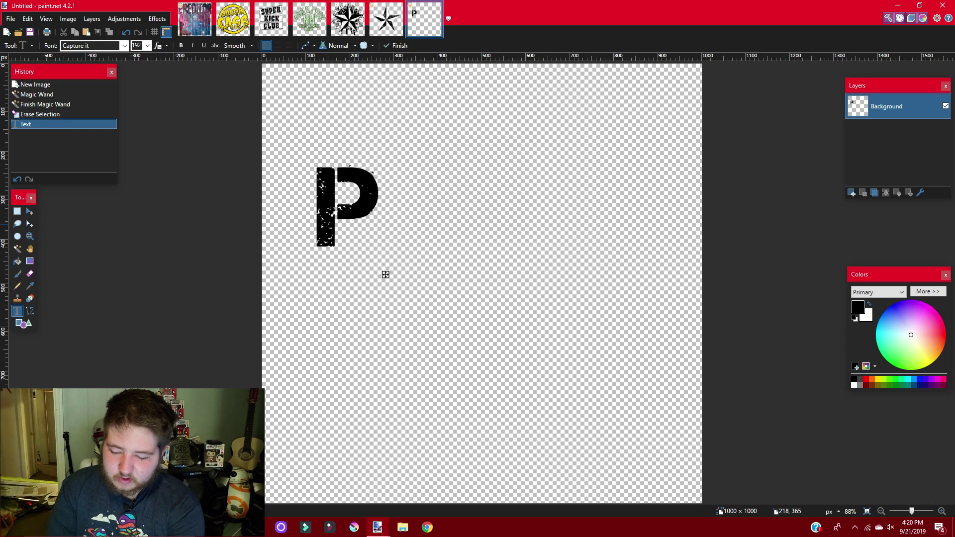
text(REDITO)
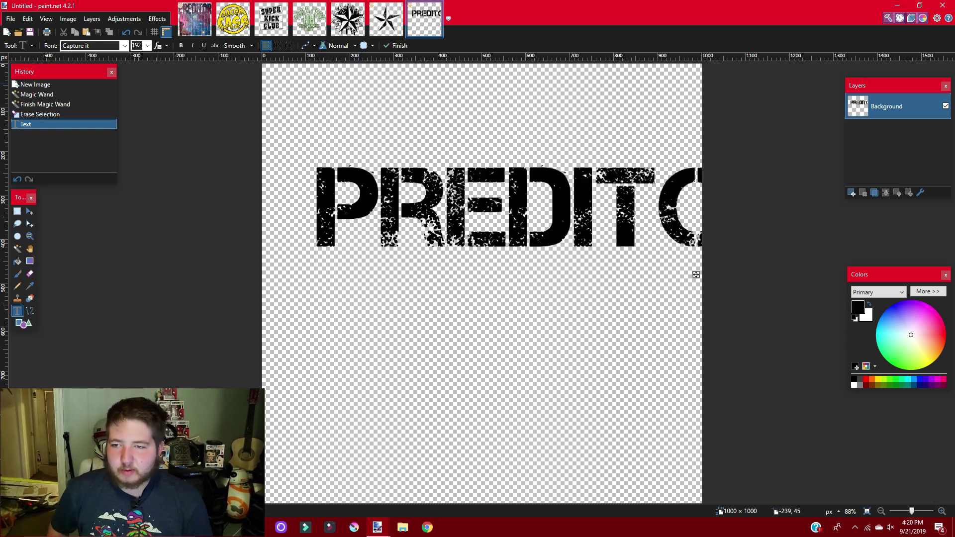
- Reduce the PREDITOR text to size 144 and shift it so the whole word fits on the canvas
click(148, 46)
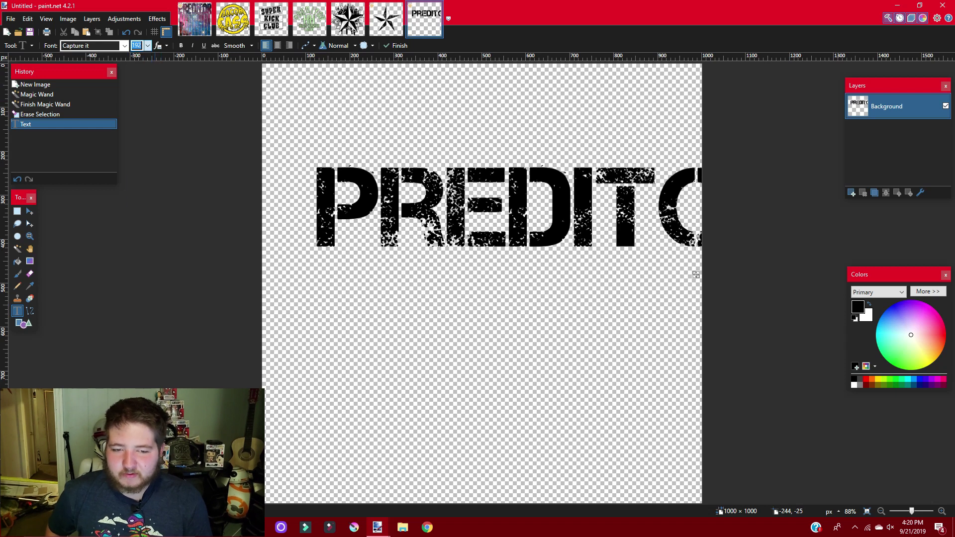
click(135, 188)
drag(685, 259, 679, 280)
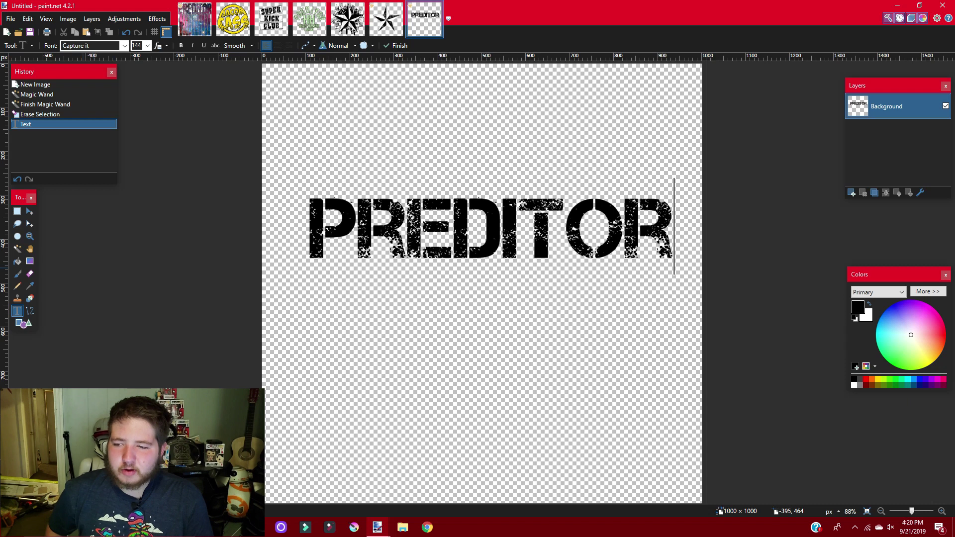
- Select the PREDITOR text with a rectangle, stretch it taller and wider to nearly span the canvas width, and deselect it
click(17, 211)
drag(302, 193, 710, 331)
key(m)
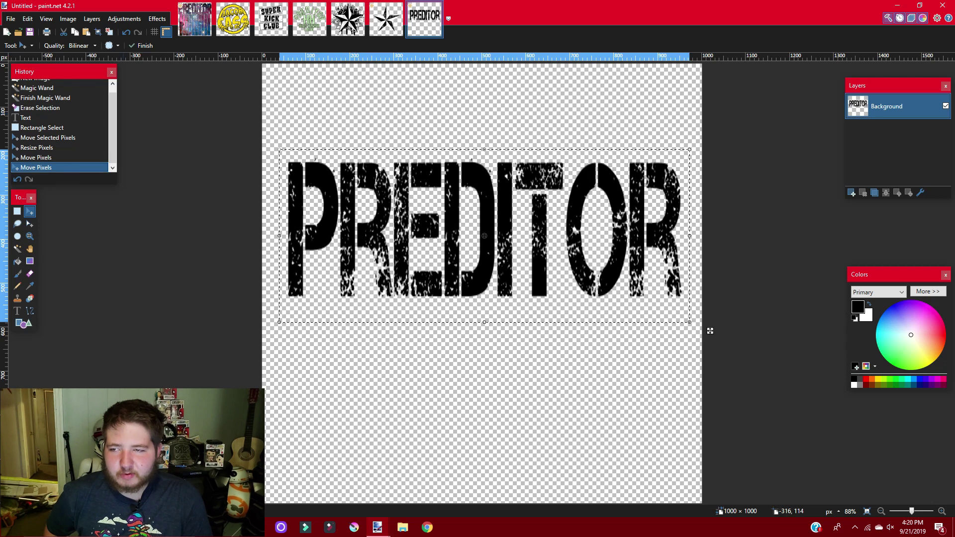
key(alt+e)
key(Down)
key(Down)
key(Down)
key(Down)
key(Down)
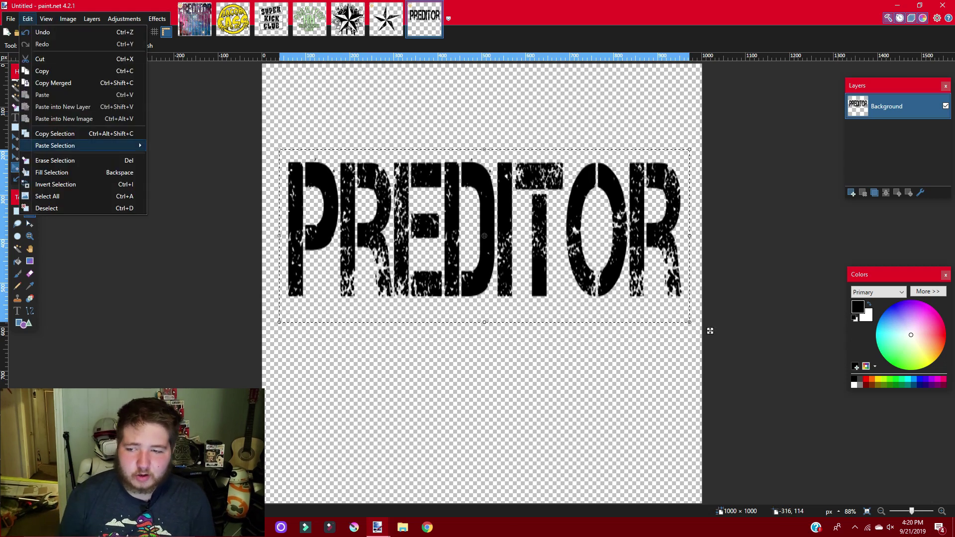
key(Down)
key(Down)
key(Down)
key(Down)
key(Down)
key(Return)
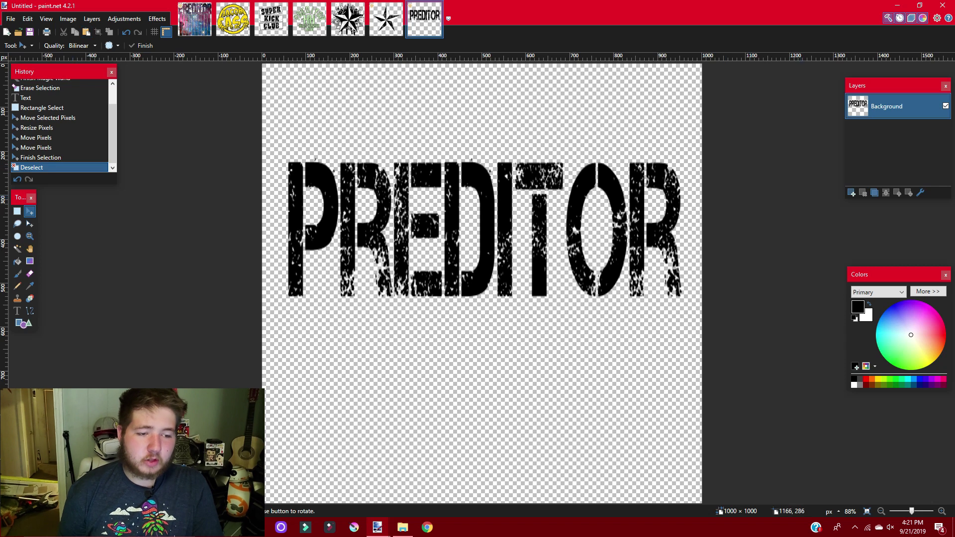
- Add a new layer beneath the text layer and paste the copied forest photo onto it, keeping the canvas size
click(851, 193)
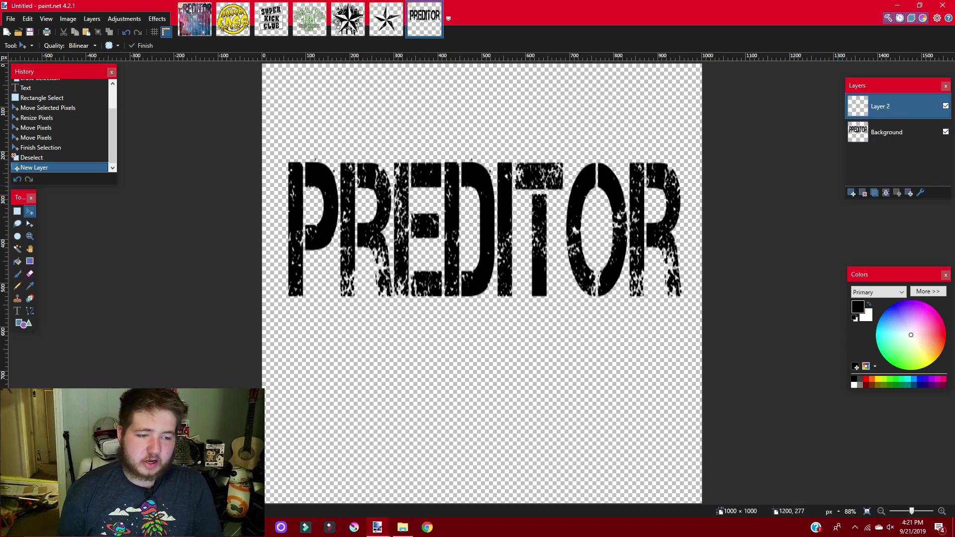
click(908, 192)
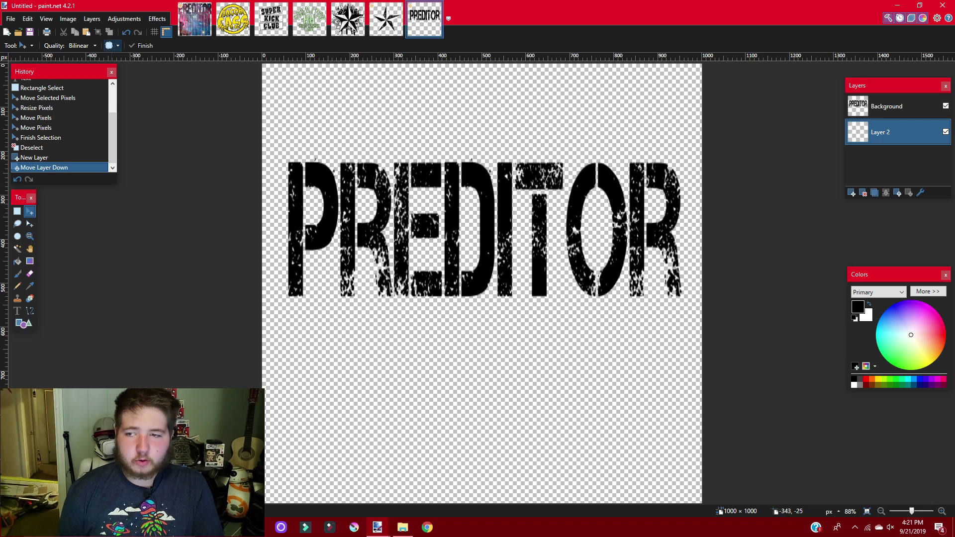
click(86, 32)
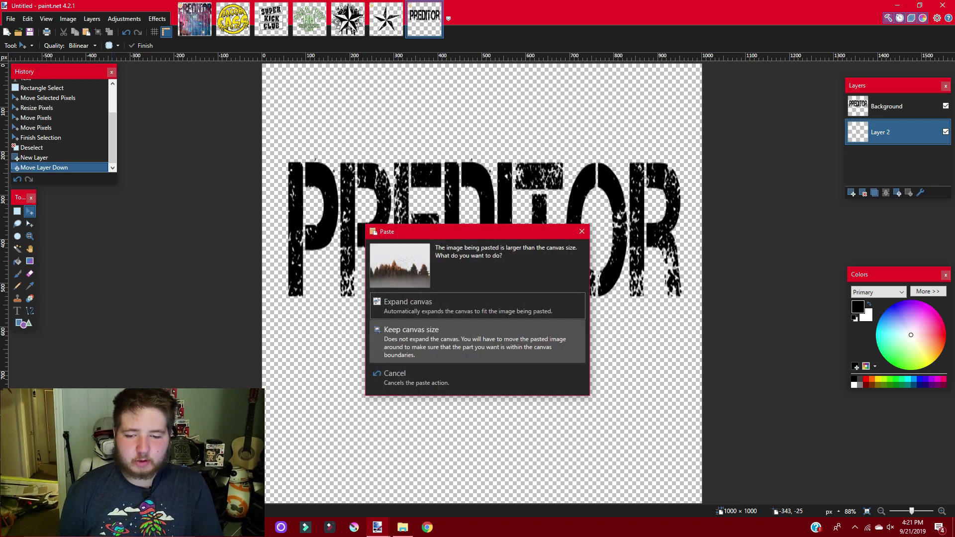
click(410, 330)
- Resize and move the forest photo so its trees lie behind the PREDITOR letters, and deselect it
drag(629, 350, 576, 466)
drag(219, 152, 389, 464)
drag(451, 475, 297, 94)
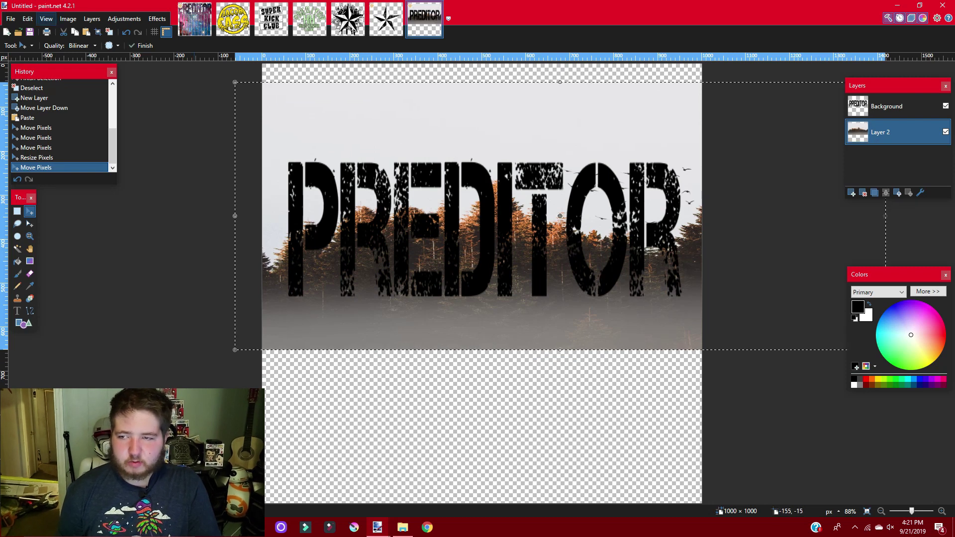
click(27, 19)
click(29, 207)
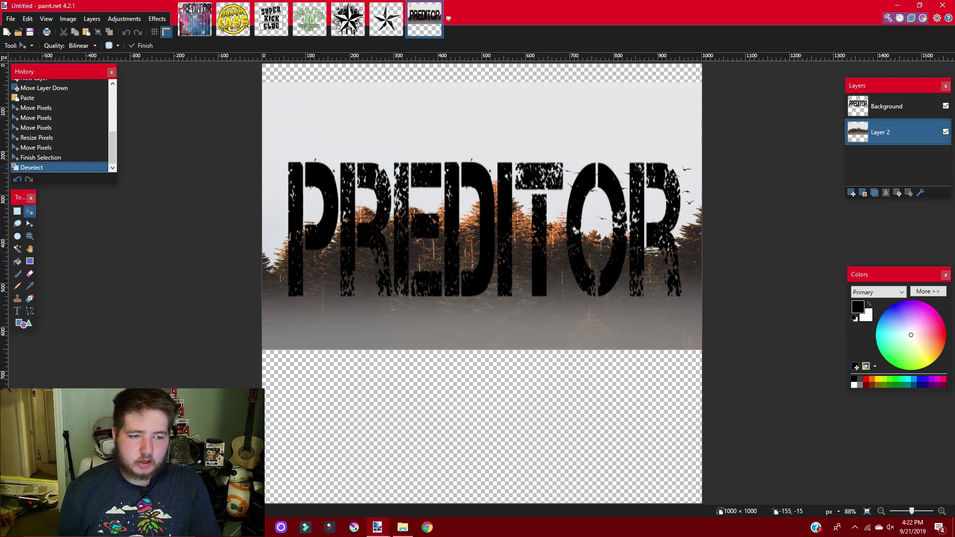
- Erase the forest photo outside the letters using a Magic Wand selection of the text layer's empty area, and hide the Background layer
click(887, 106)
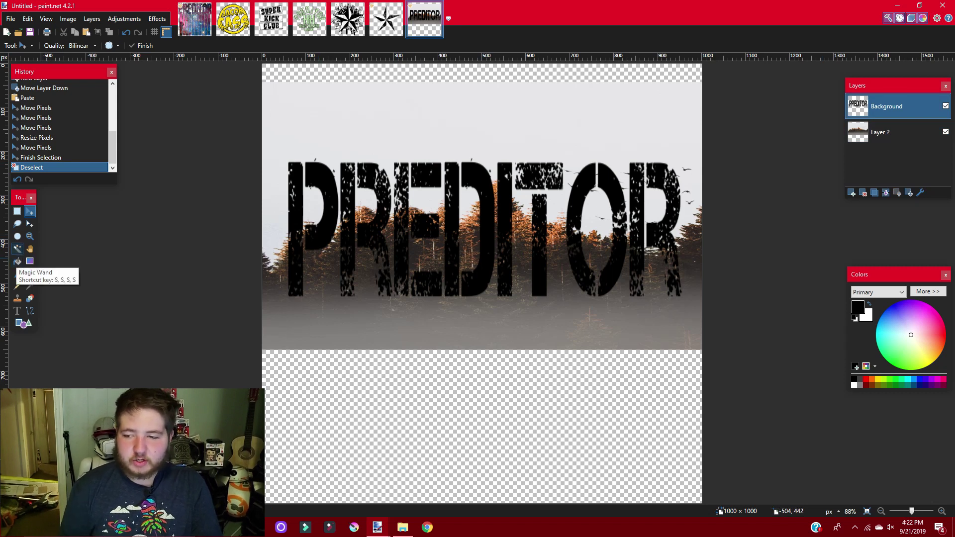
click(18, 249)
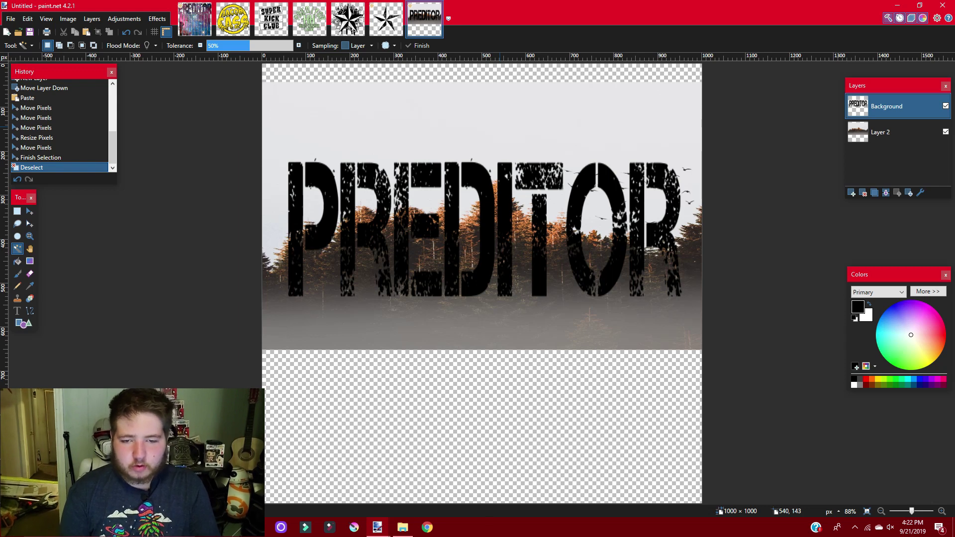
click(499, 127)
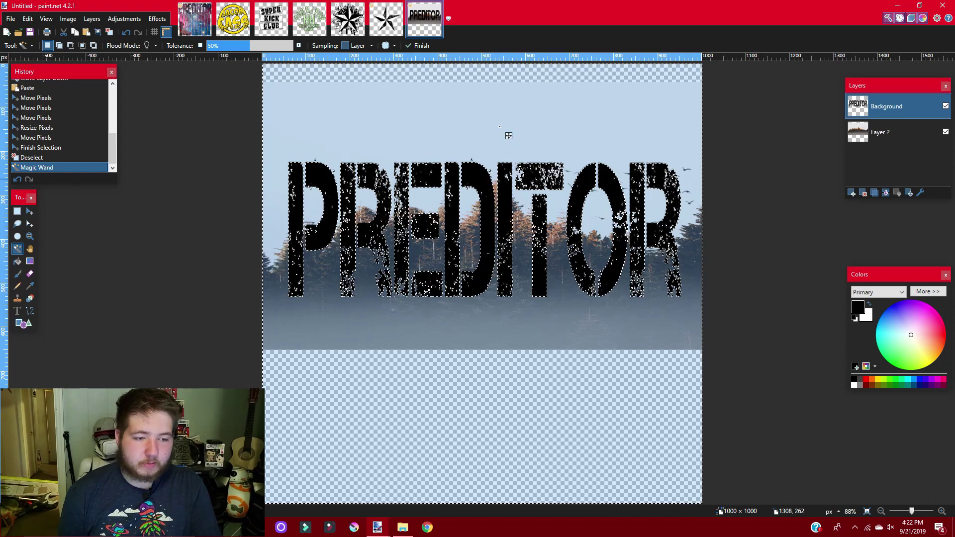
key(alt+Page_Down)
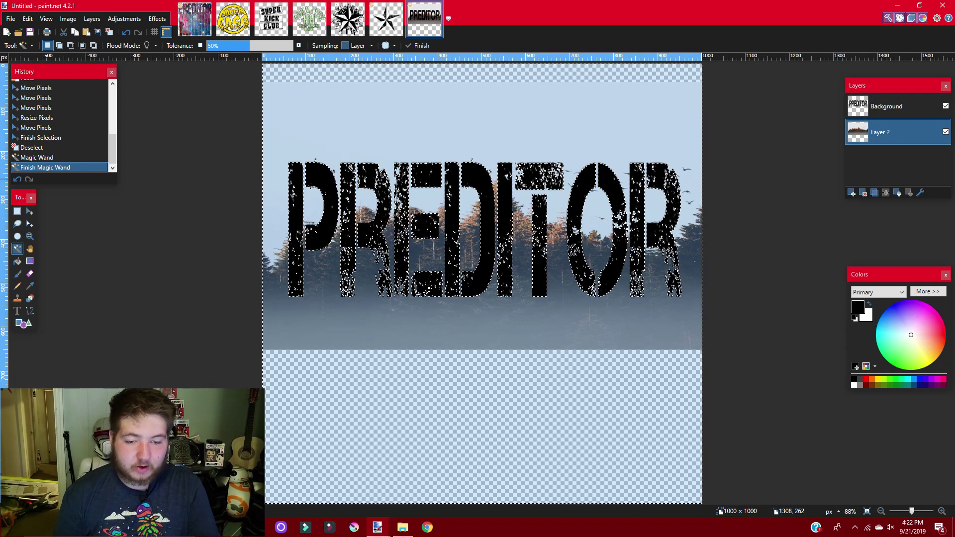
key(Delete)
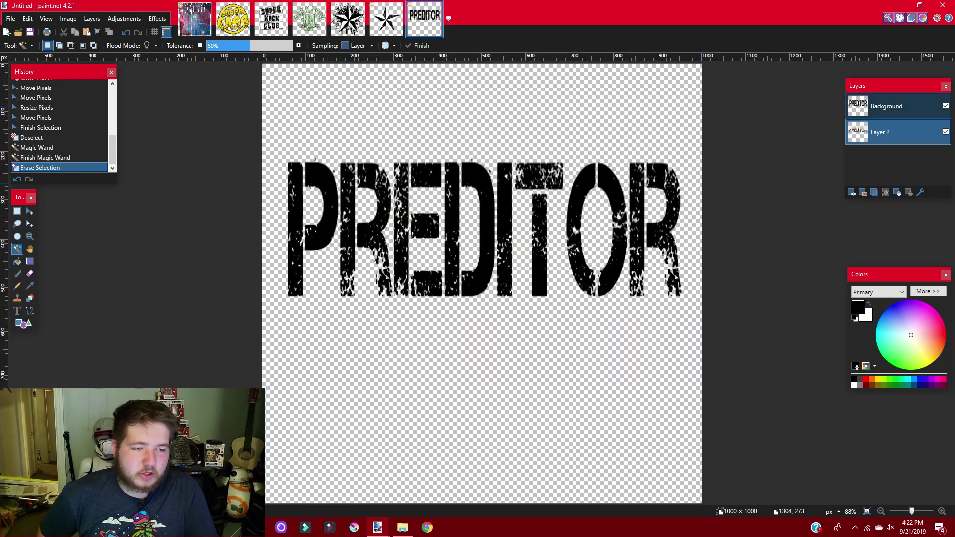
key(alt+Page_Up)
click(946, 106)
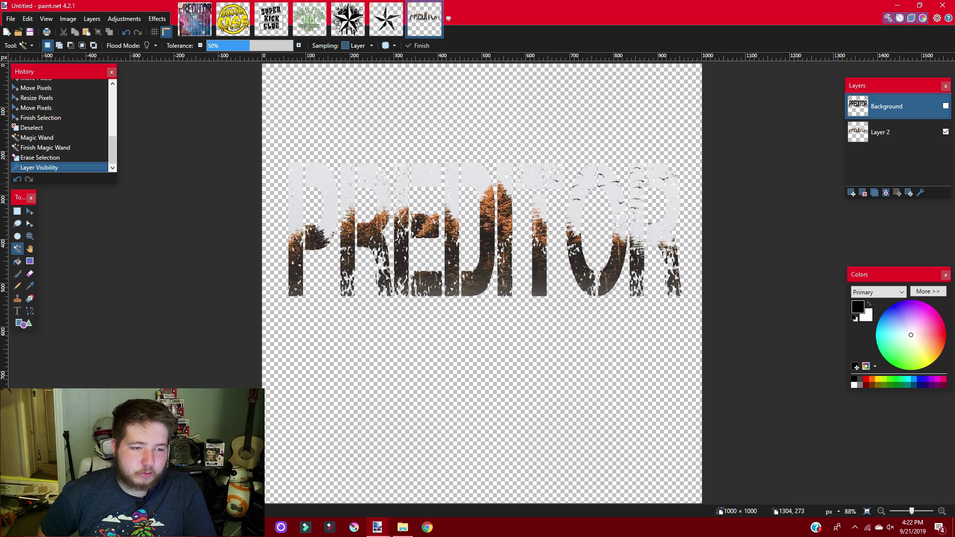
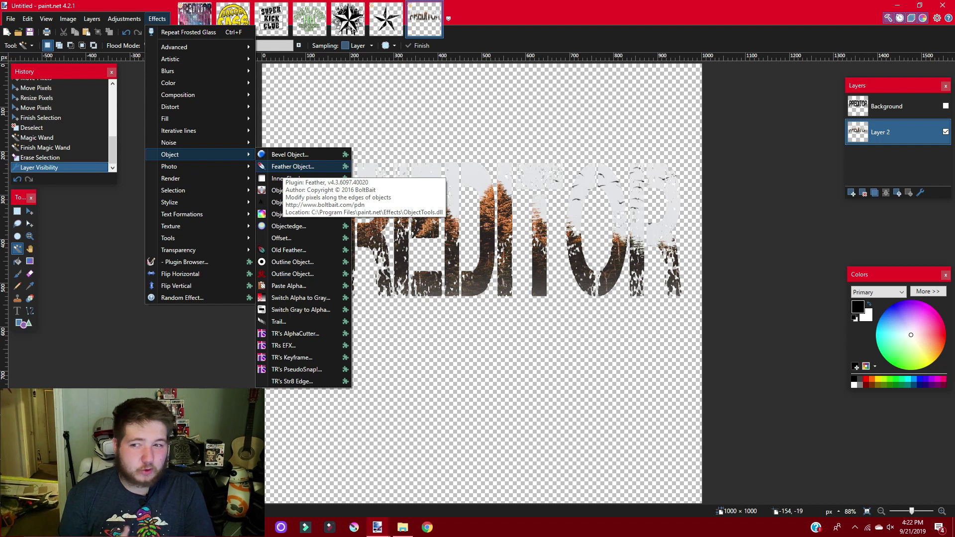
- Apply the Glow effect to the photo-filled letters on Layer 2 with radius 20, brightness -100 and contrast -100
mouse_move(199, 166)
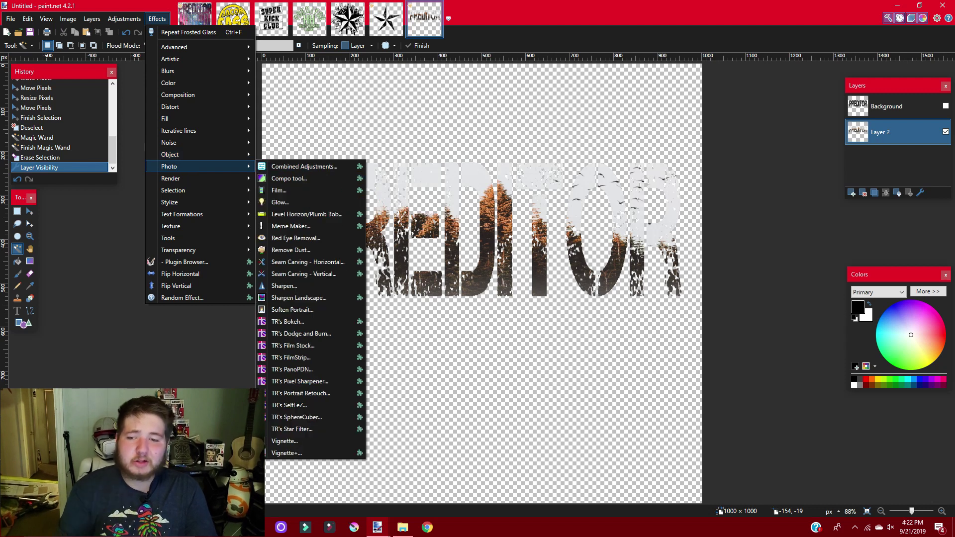
click(280, 202)
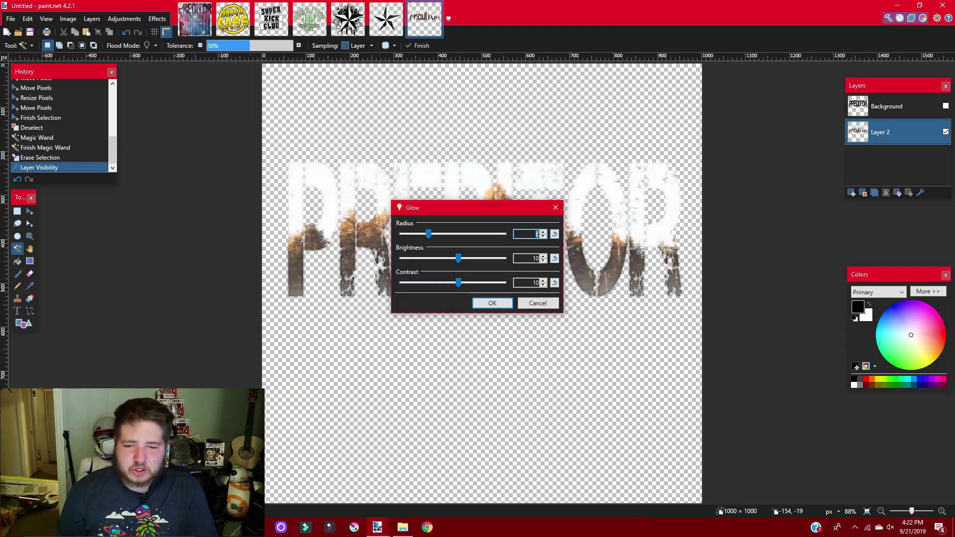
key(Tab)
key(Tab)
key(Home)
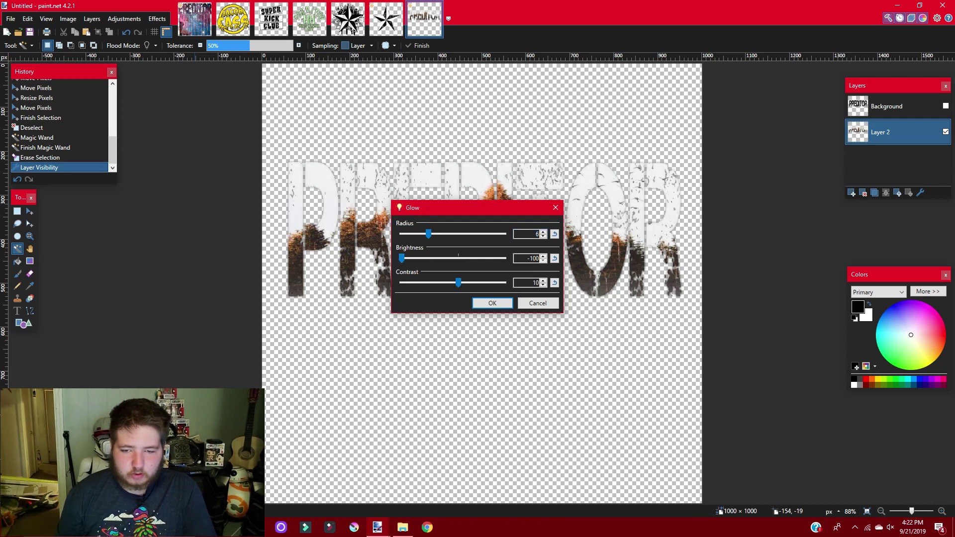
key(Tab)
key(Tab)
key(Tab)
key(Home)
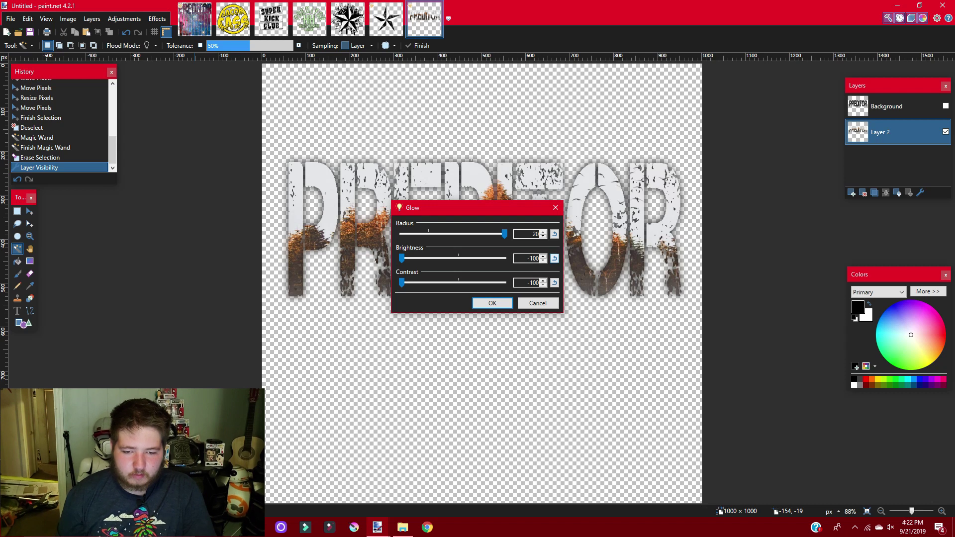
key(Return)
- Apply Glow to Layer 2 a second time with the same radius 20, brightness -100 and contrast -100
click(157, 19)
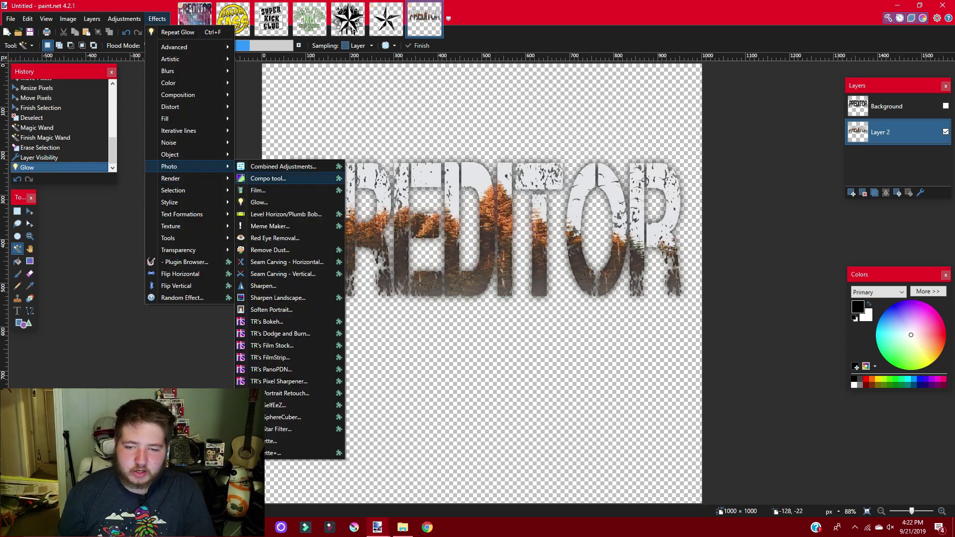
key(ctrl+f)
drag(475, 213, 221, 159)
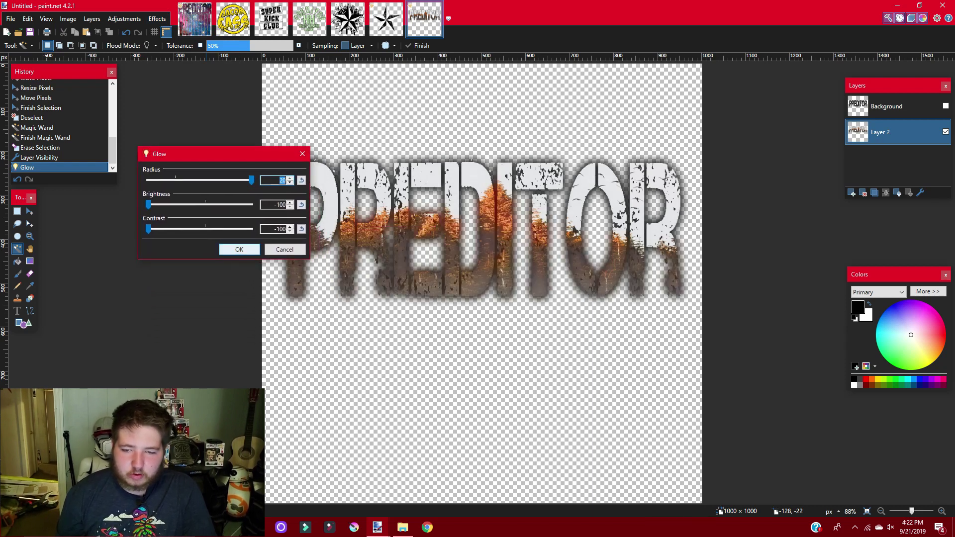
click(239, 249)
- Darken the halo around the letters with a third Glow pass at radius 20, brightness -100 and contrast -100
key(alt+c)
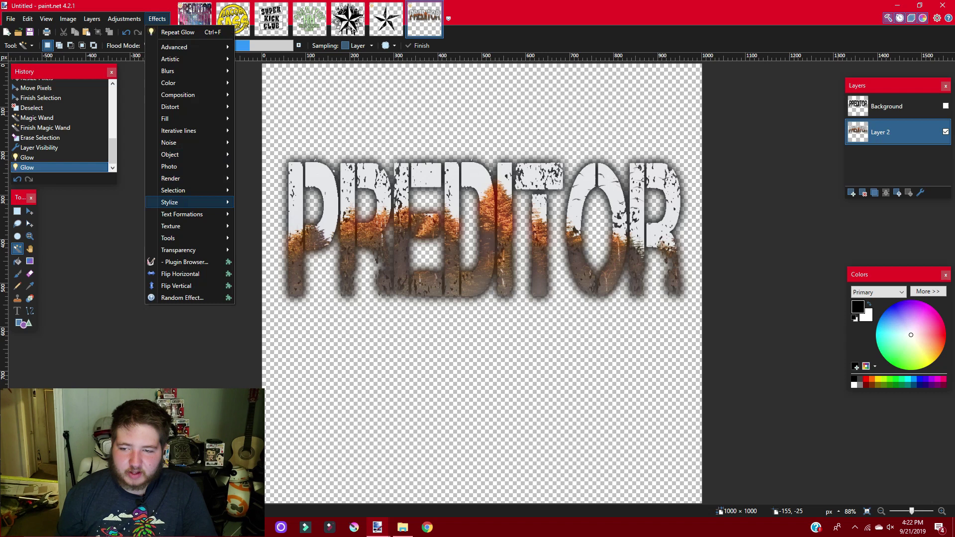
key(Right)
key(Down)
key(Down)
key(Down)
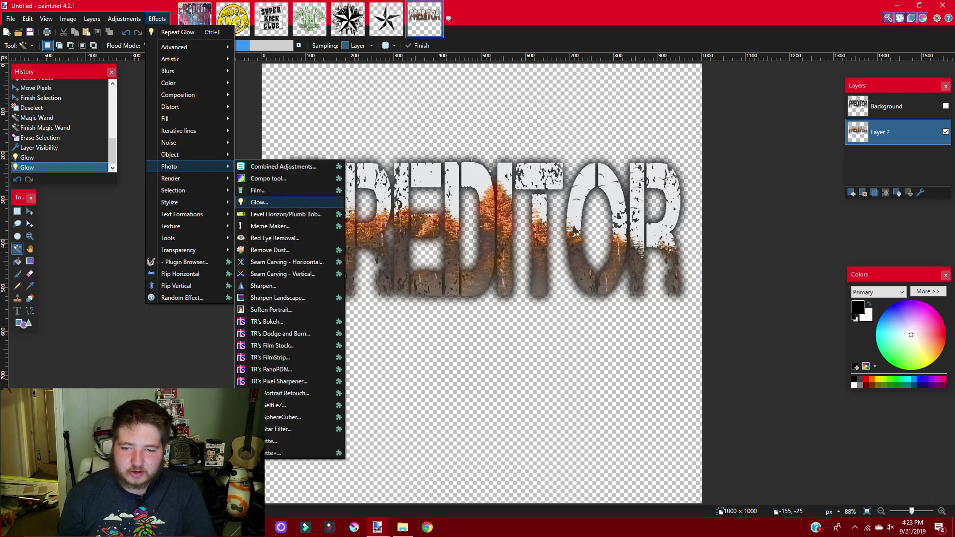
key(Return)
mouse_move(477, 212)
mouse_down()
mouse_move(509, 434)
mouse_move(308, 214)
mouse_move(561, 353)
mouse_move(485, 220)
mouse_up()
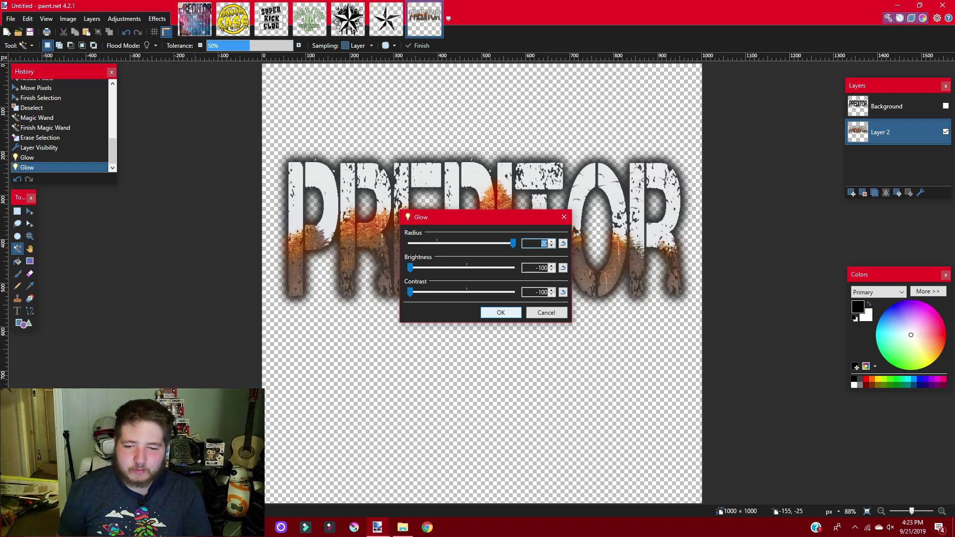
key(Return)
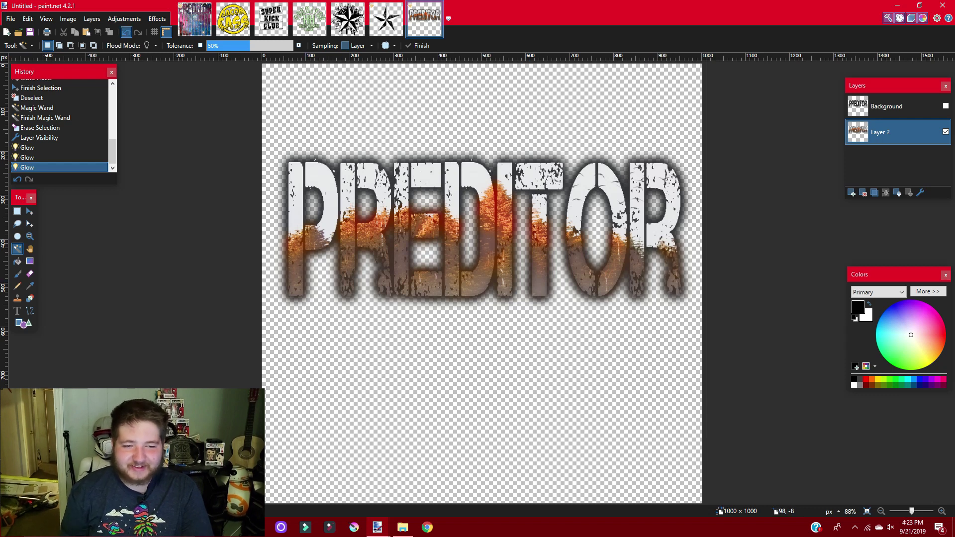
- Undo the three Glow passes on the photo-filled letters
click(126, 33)
click(126, 32)
click(126, 33)
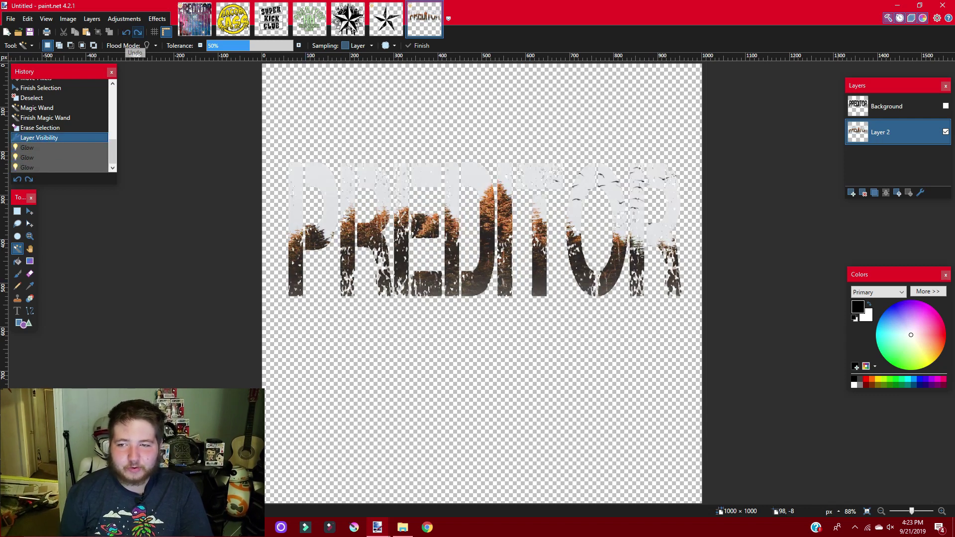
- Apply Outline Object to the photo-filled letters with outline radius 5, strength 3 and black as the outline color
click(157, 18)
mouse_move(189, 154)
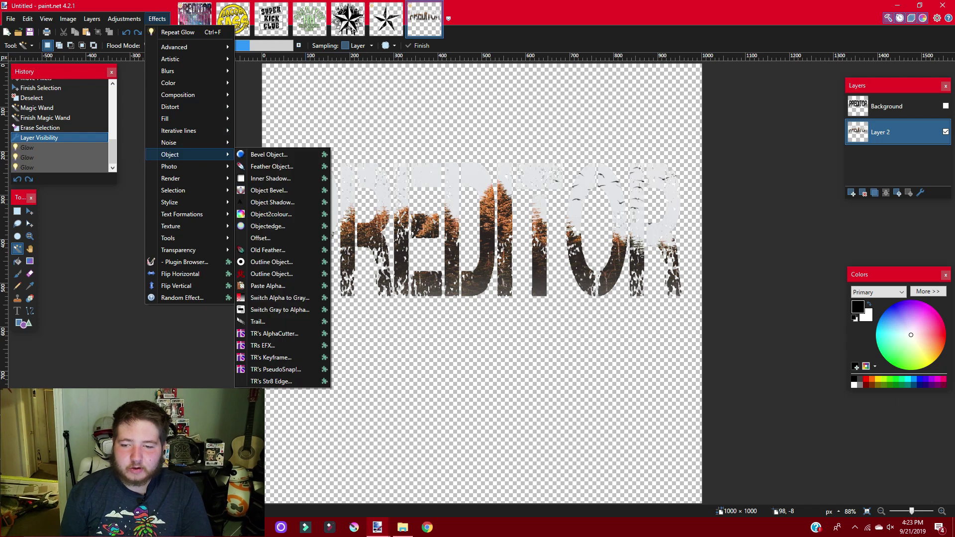
click(271, 261)
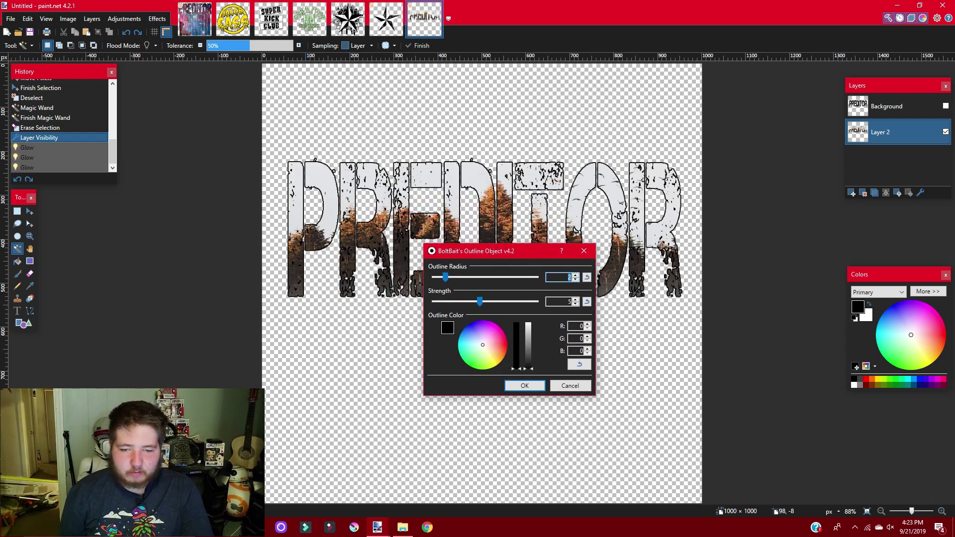
text(3)
key(Tab)
key(Tab)
key(Left)
key(Left)
drag(456, 277, 452, 216)
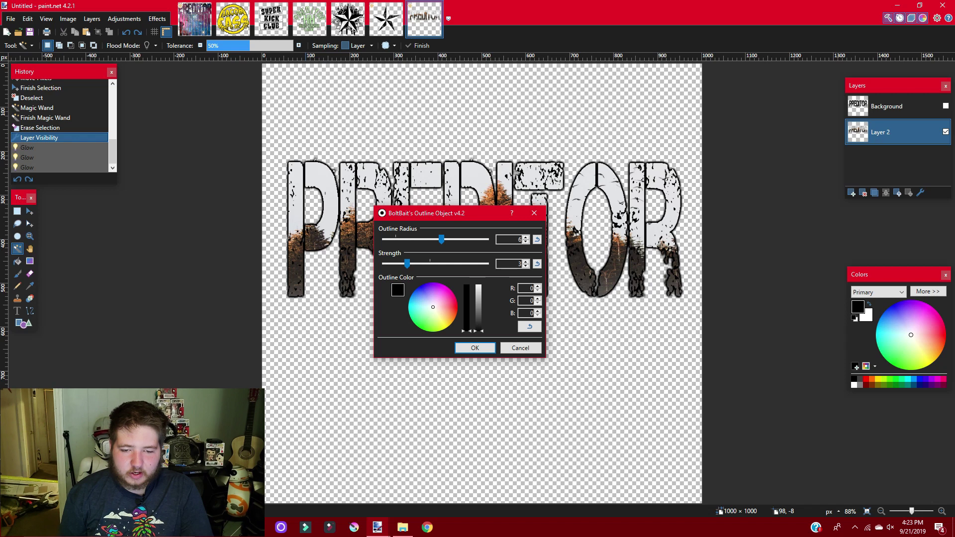
click(525, 242)
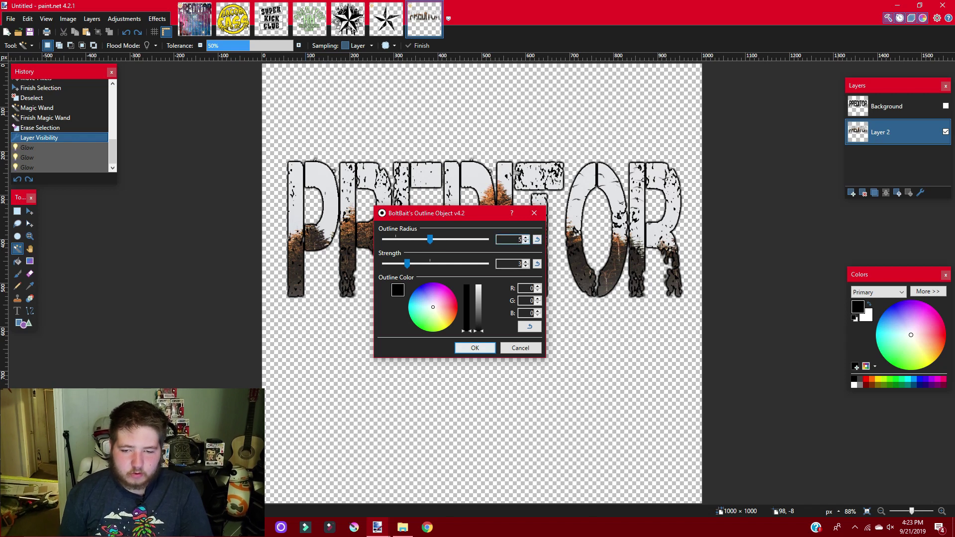
key(Return)
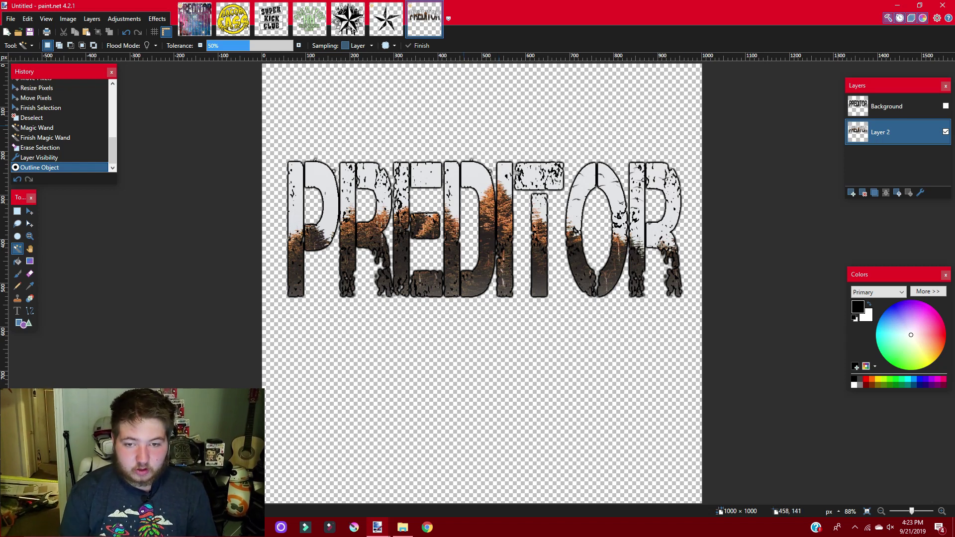
click(463, 126)
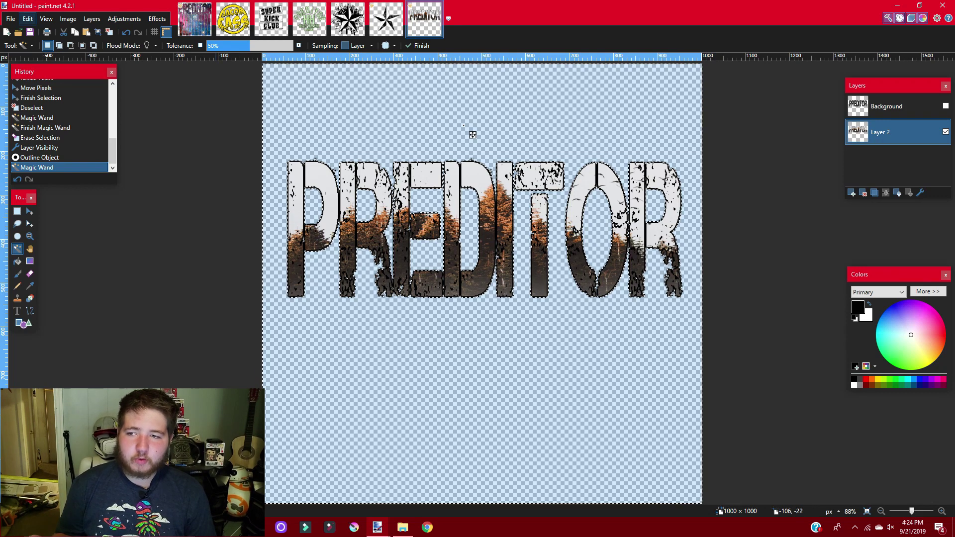
key(e)
key(Down)
key(Return)
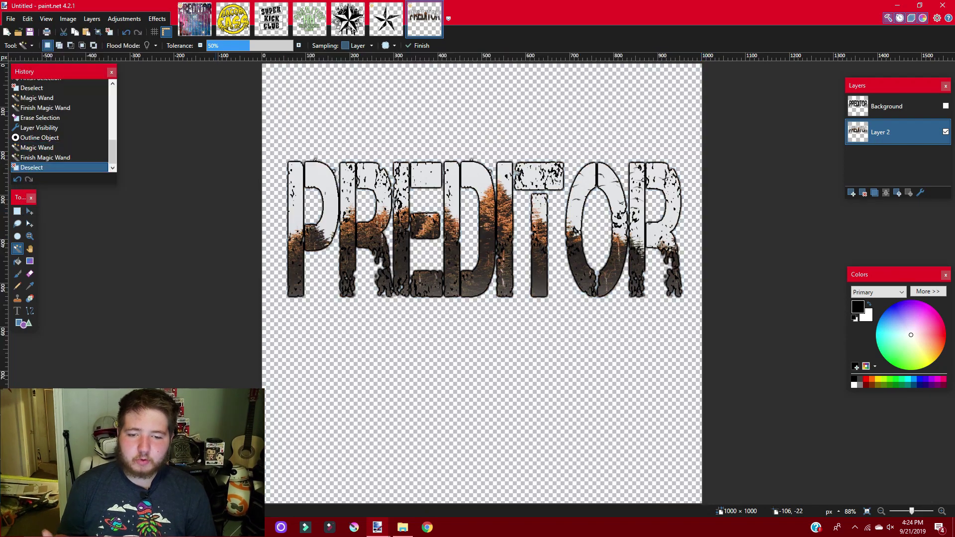
- View the open green PREDITOR Head Hunter Lariat design for reference and return to the forest-letter image
key(ctrl+shift+Tab)
key(ctrl+shift+Tab)
key(ctrl+shift+Tab)
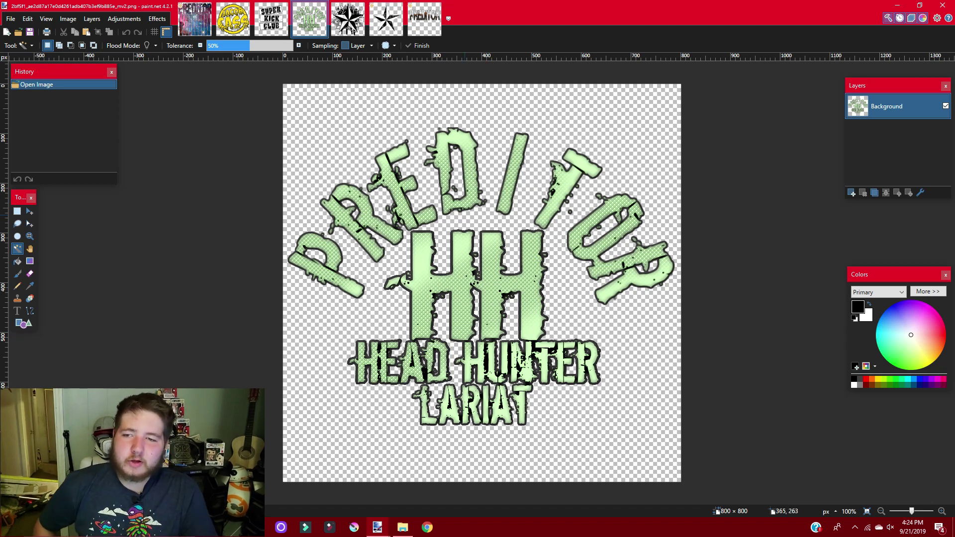
click(424, 19)
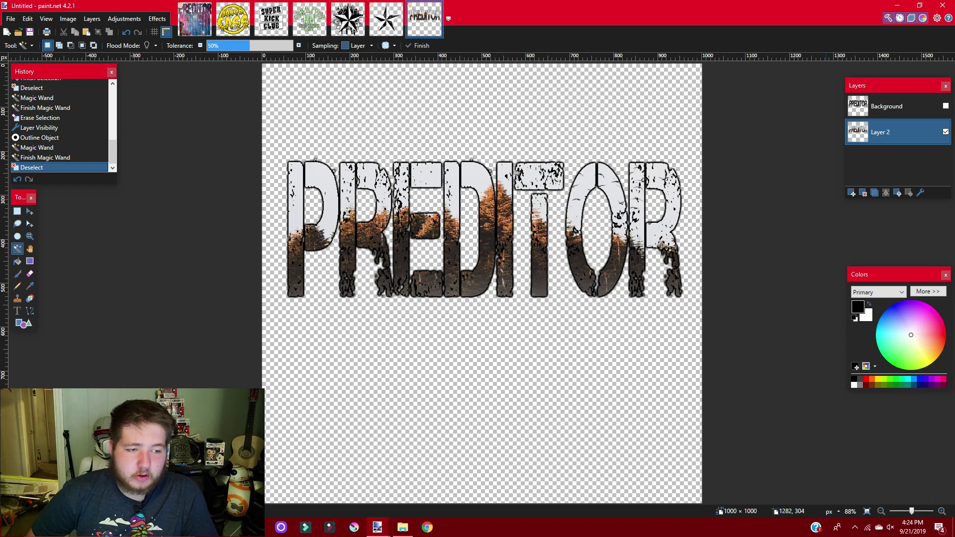
- Delete the hidden Background layer and add a new empty layer above the outlined photo letters
click(885, 106)
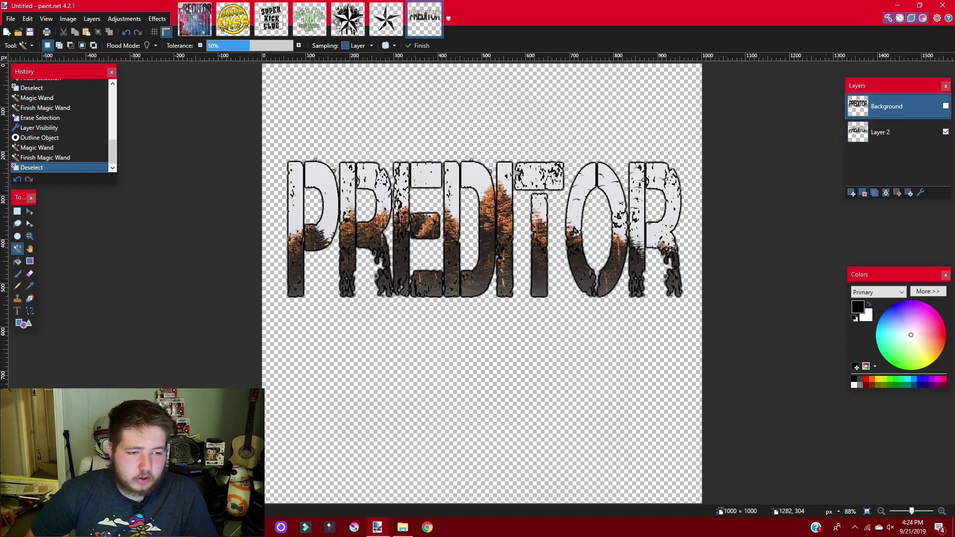
click(863, 193)
click(851, 193)
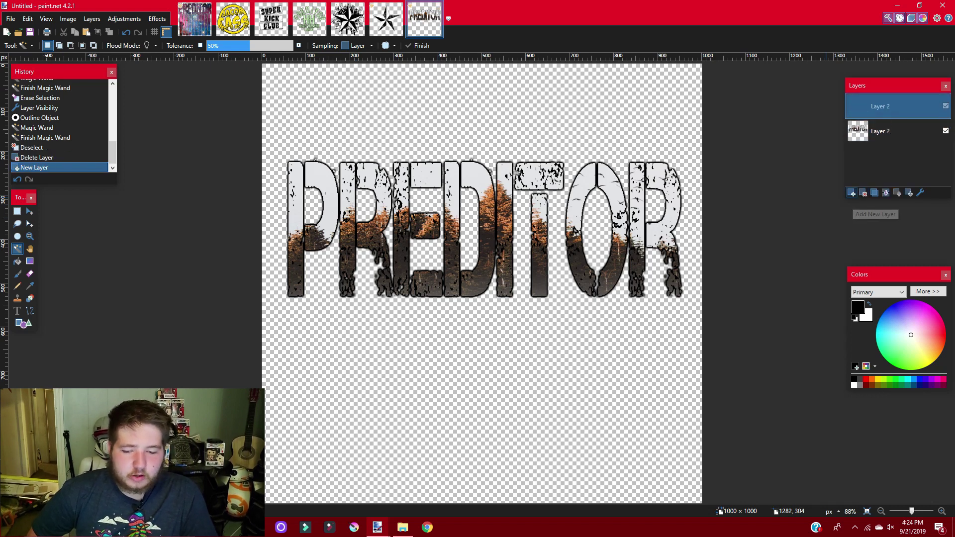
mouse_move(402, 528)
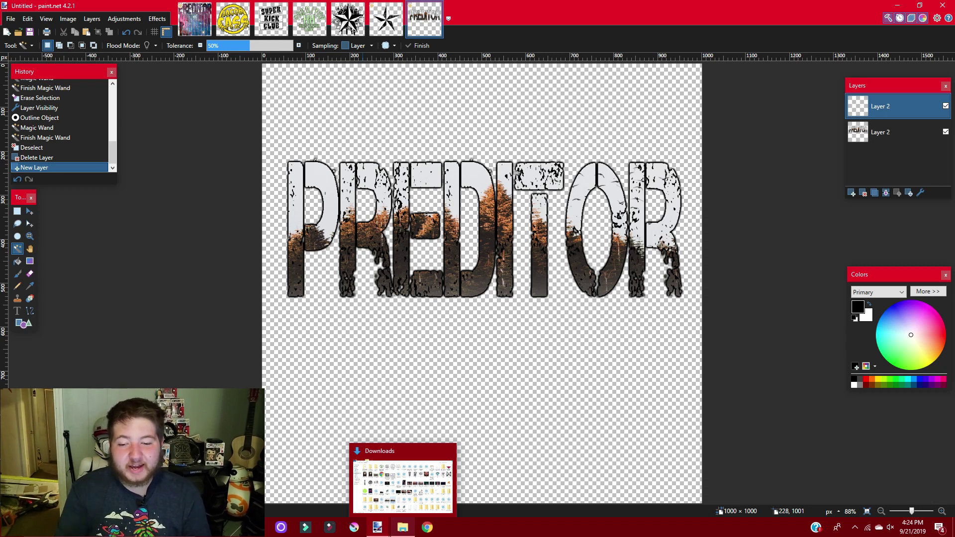
click(402, 486)
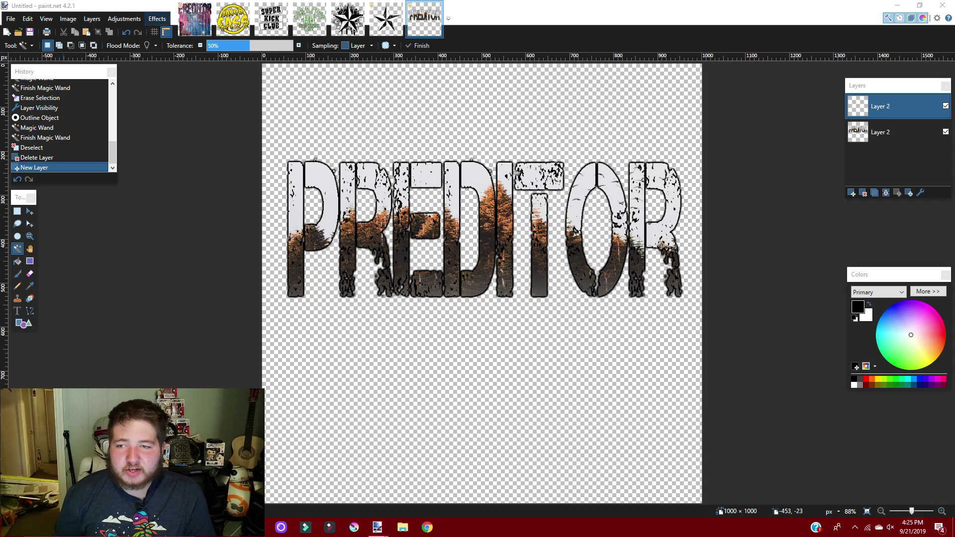
- Render Bars from the bottom edge on the new layer with bar width 20, primary length 84.95% and secondary length 62.14%
click(157, 19)
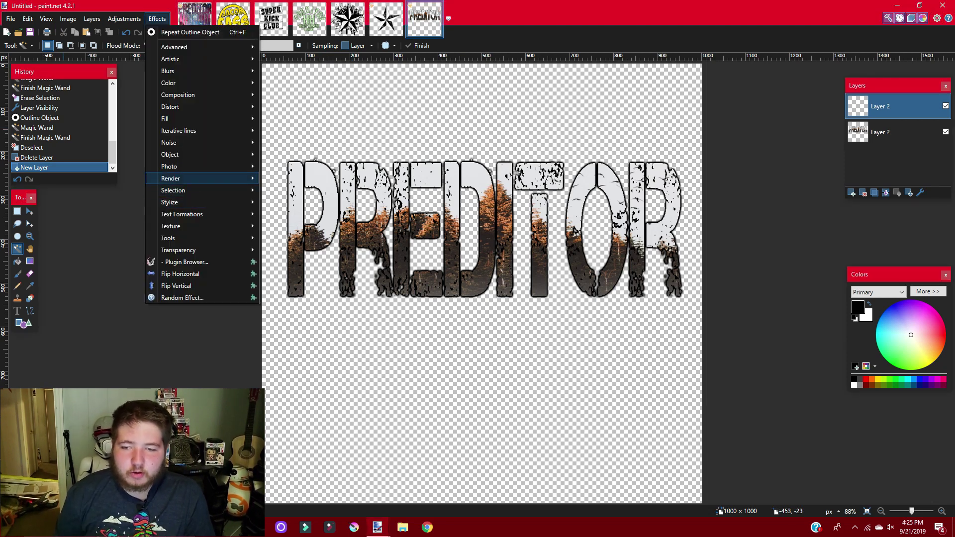
mouse_move(174, 178)
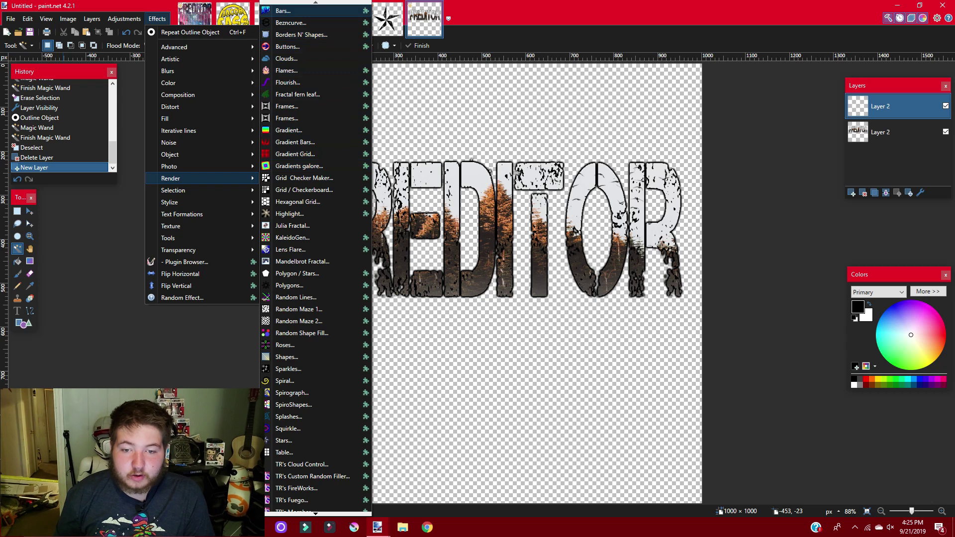
click(284, 10)
drag(473, 149, 650, 147)
drag(586, 224, 589, 224)
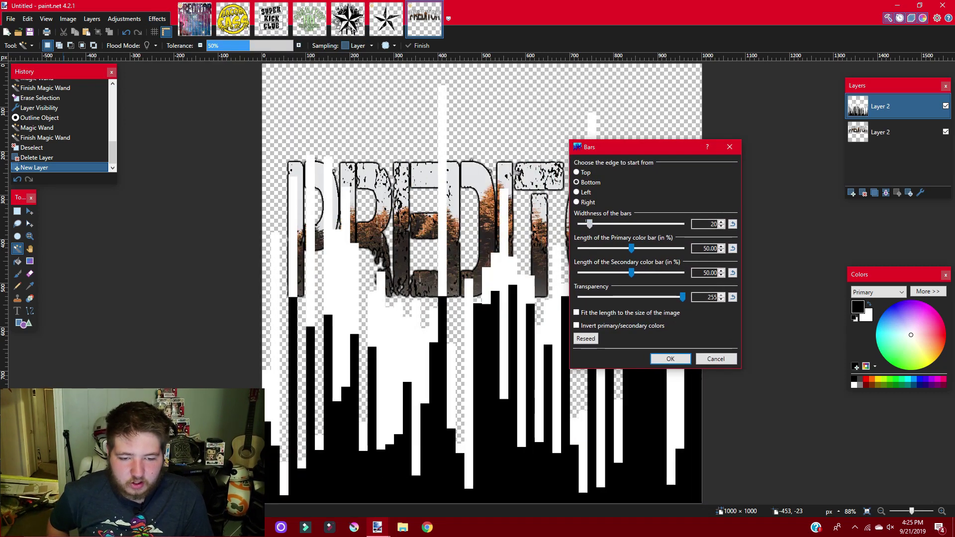
drag(631, 248, 643, 272)
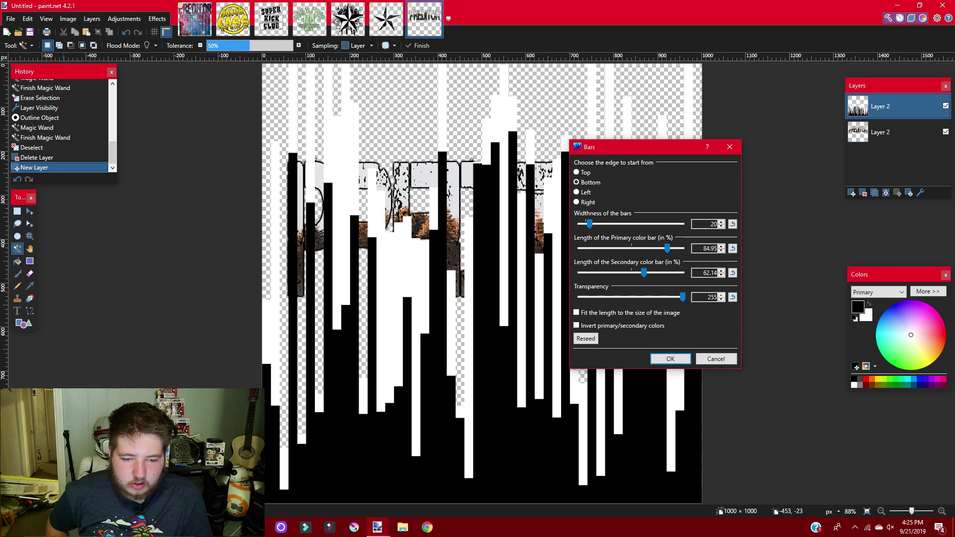
click(670, 359)
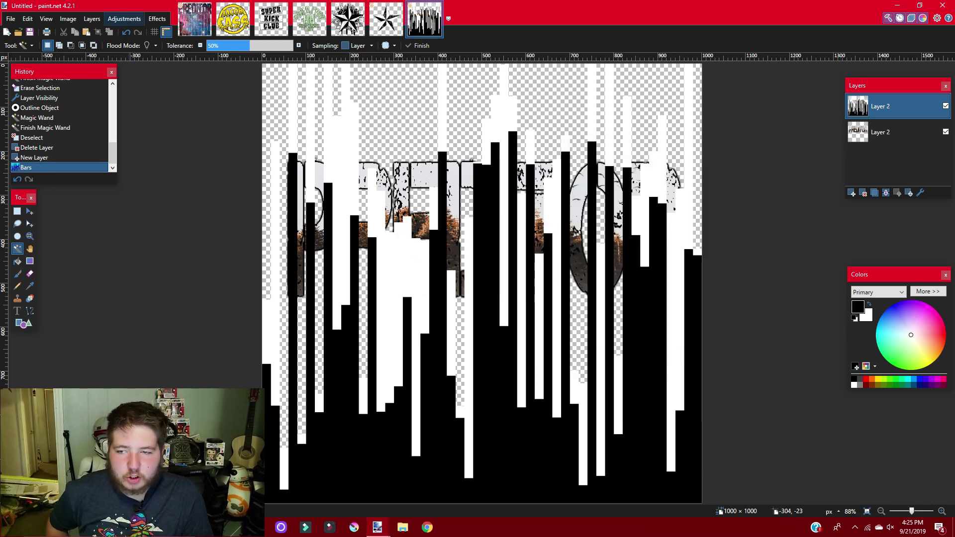
click(124, 18)
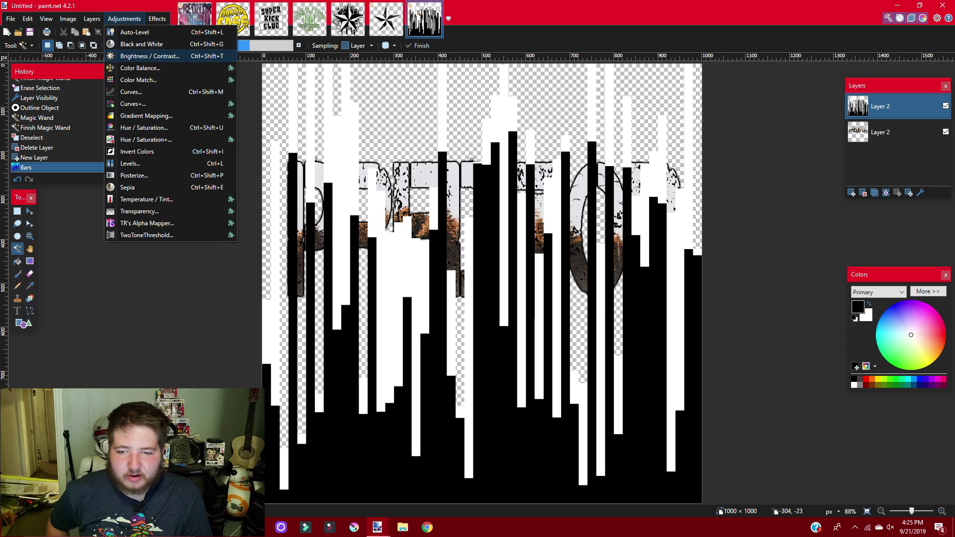
click(149, 56)
text(-100)
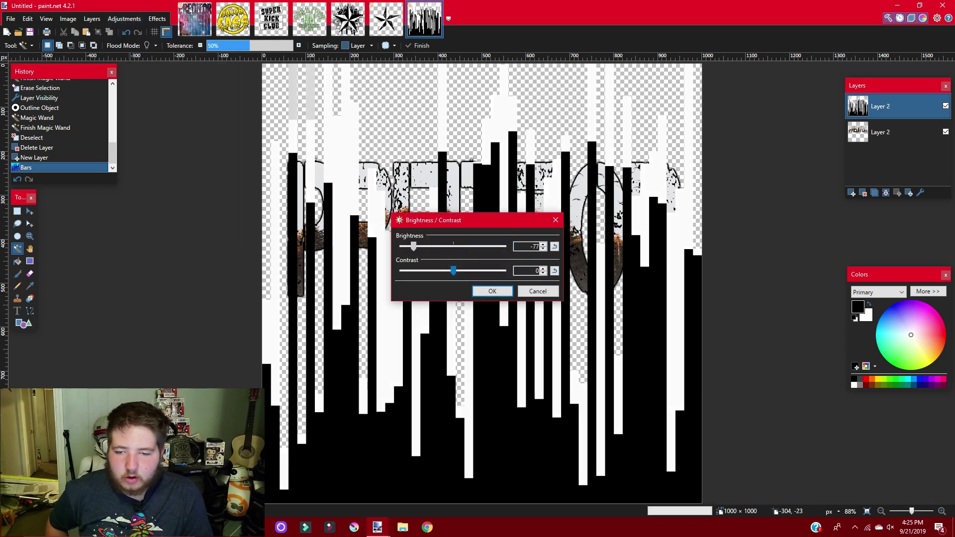
key(Tab)
text(100)
key(Return)
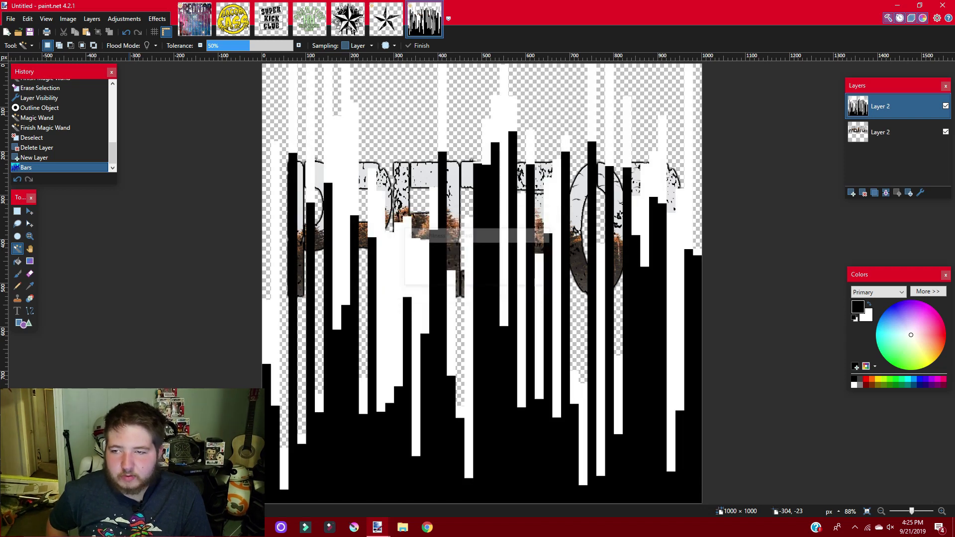
- Turn all the bars black by setting the layer's lightness to -100 with Hue / Saturation
click(124, 18)
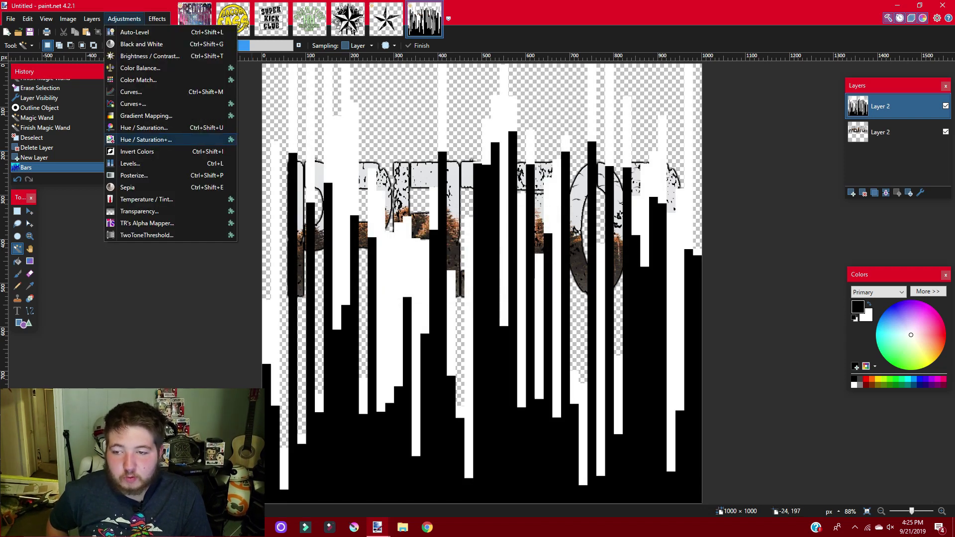
click(144, 127)
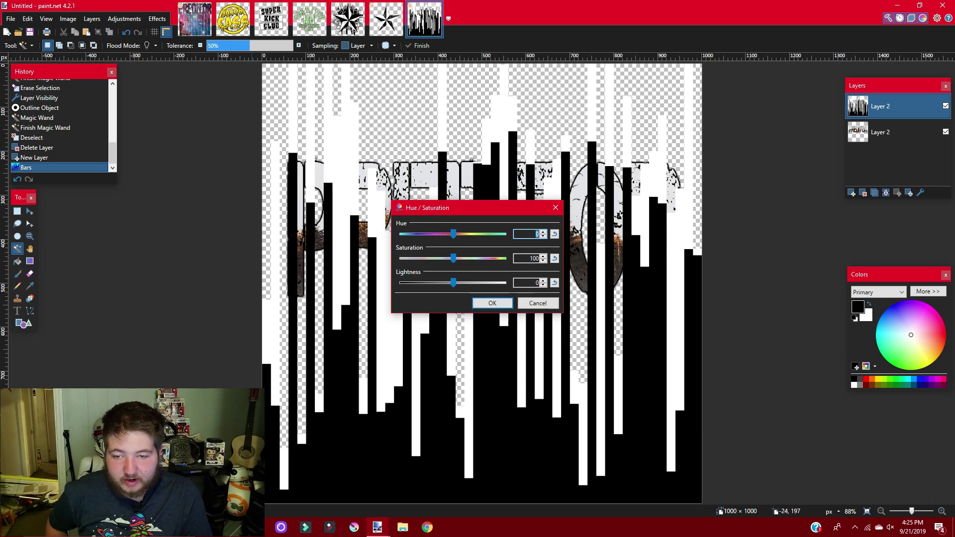
key(Tab)
key(Tab)
text(-100)
key(Return)
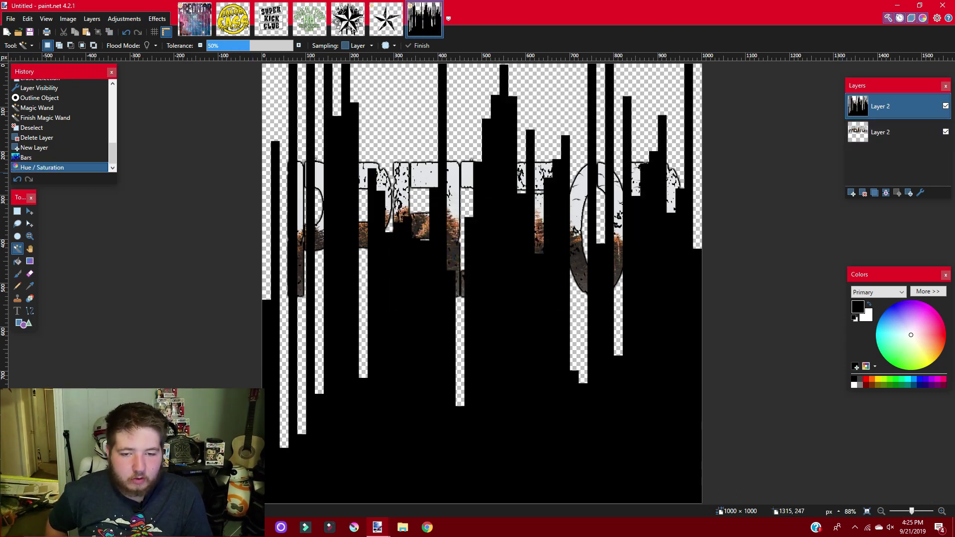
- Erase the black bars outside the letters using a Magic Wand selection of the photo letter layer's empty area
click(880, 132)
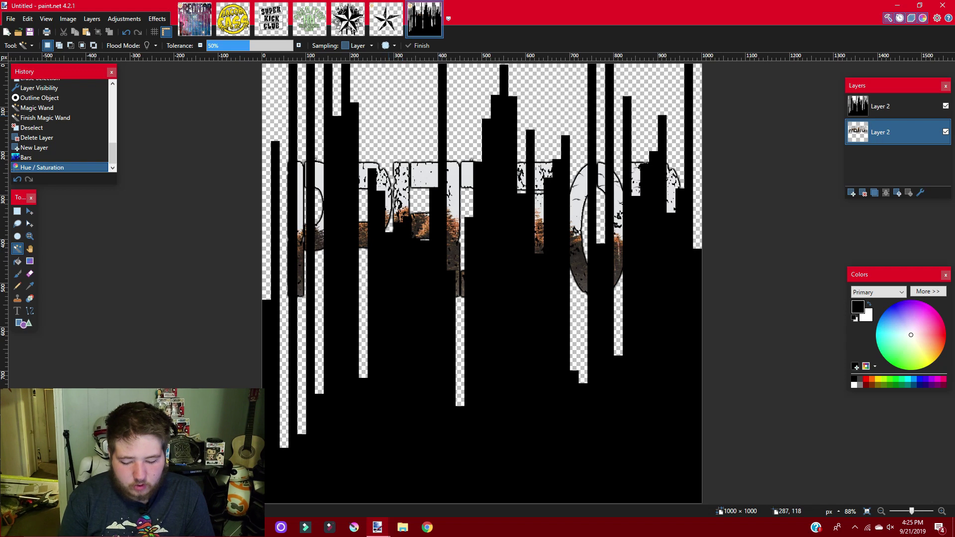
click(389, 116)
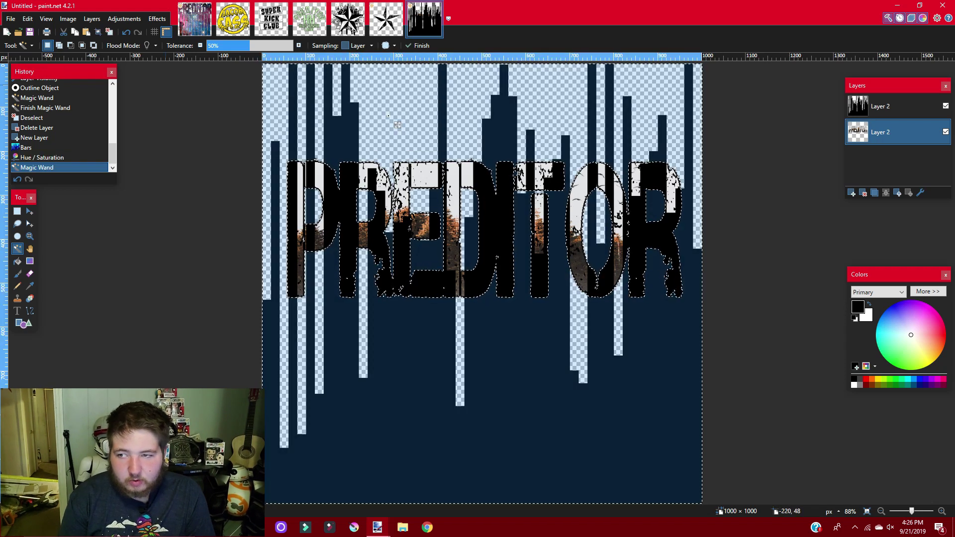
key(Return)
key(alt+Page_Up)
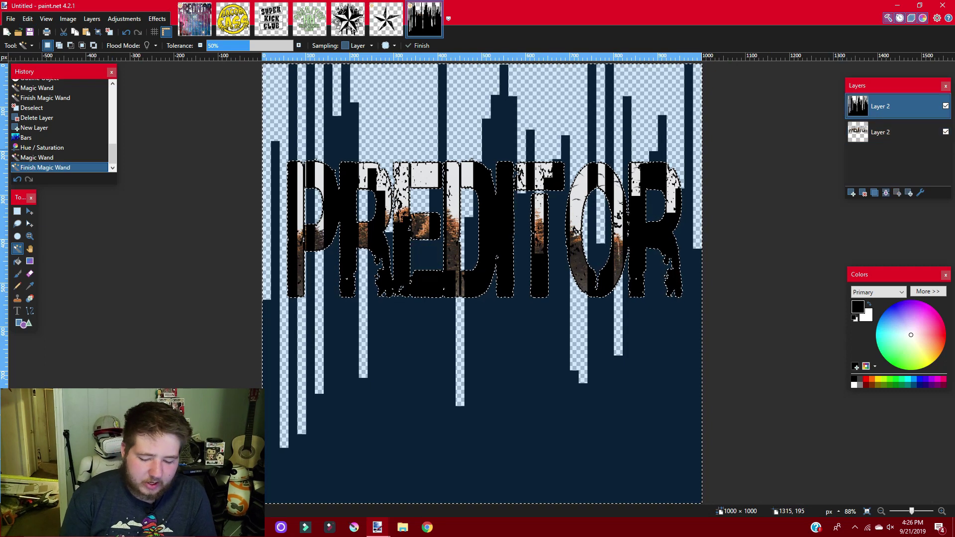
key(Delete)
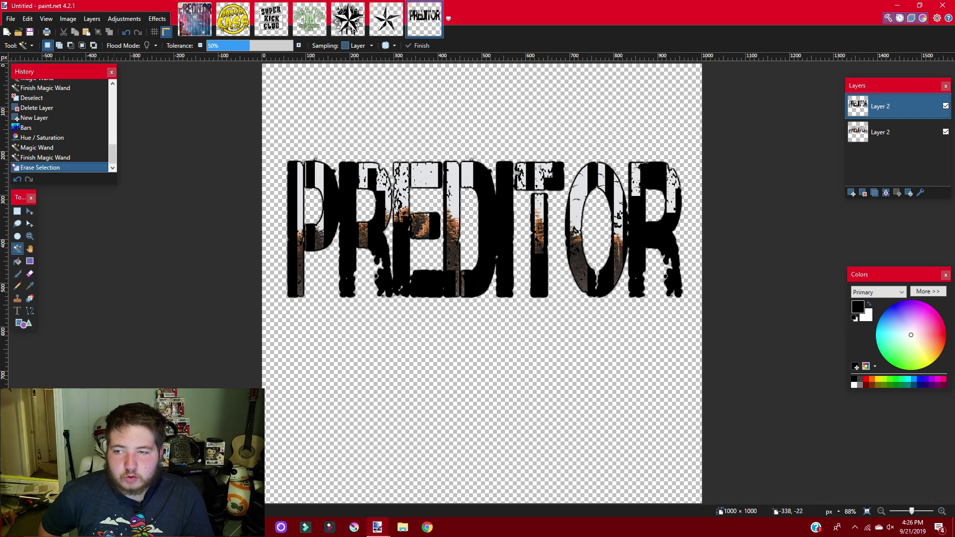
- Set the bars layer's blending mode to Multiply and its opacity to 165 in the layer properties
click(92, 19)
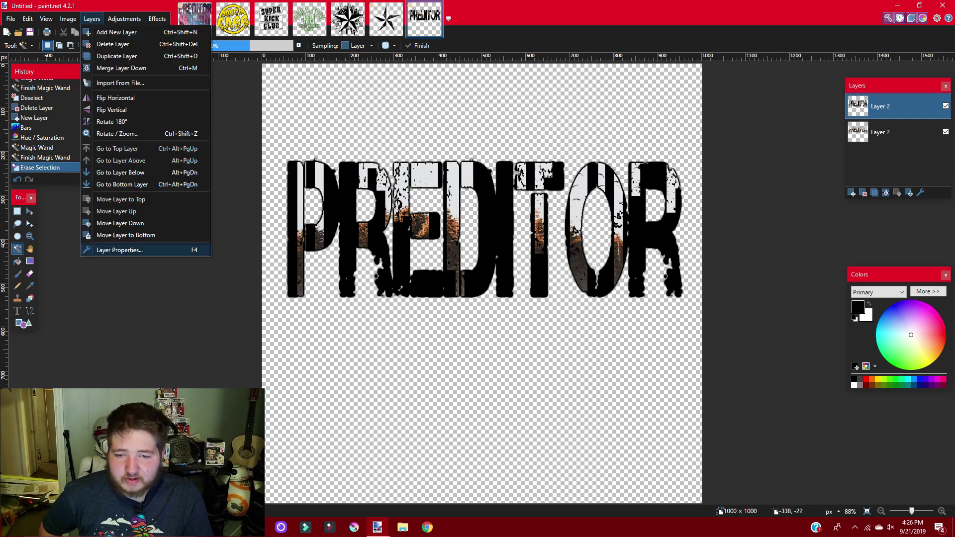
key(Return)
key(Tab)
key(Tab)
key(alt+Down)
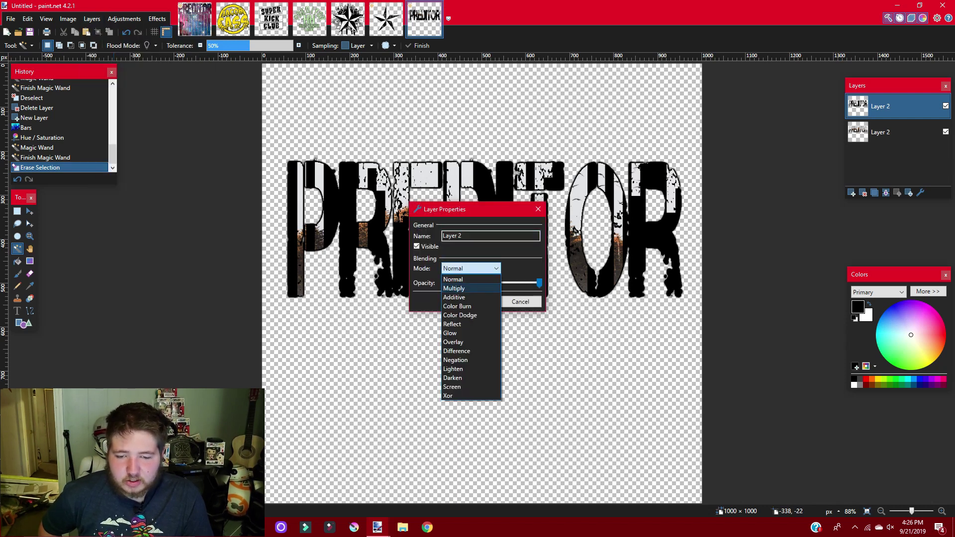
key(Return)
drag(490, 210, 264, 151)
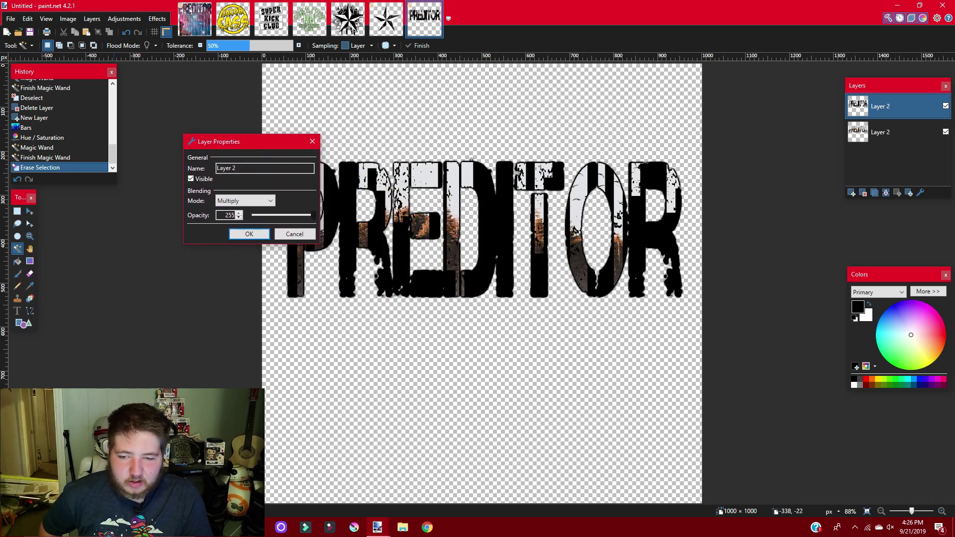
drag(313, 215, 292, 215)
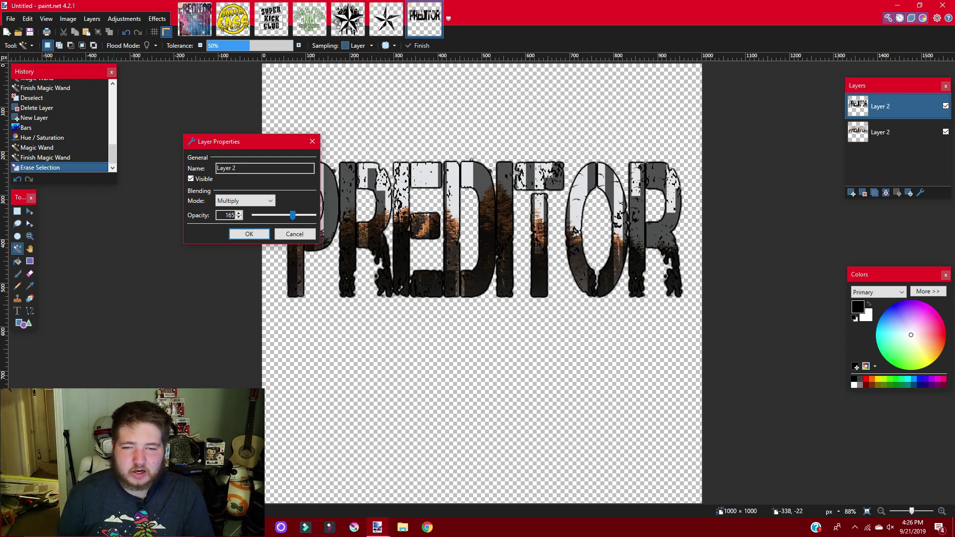
- Try the Color Burn blending mode on the bars layer and raise the layer's opacity to 255
click(244, 200)
key(Down)
key(Down)
key(Return)
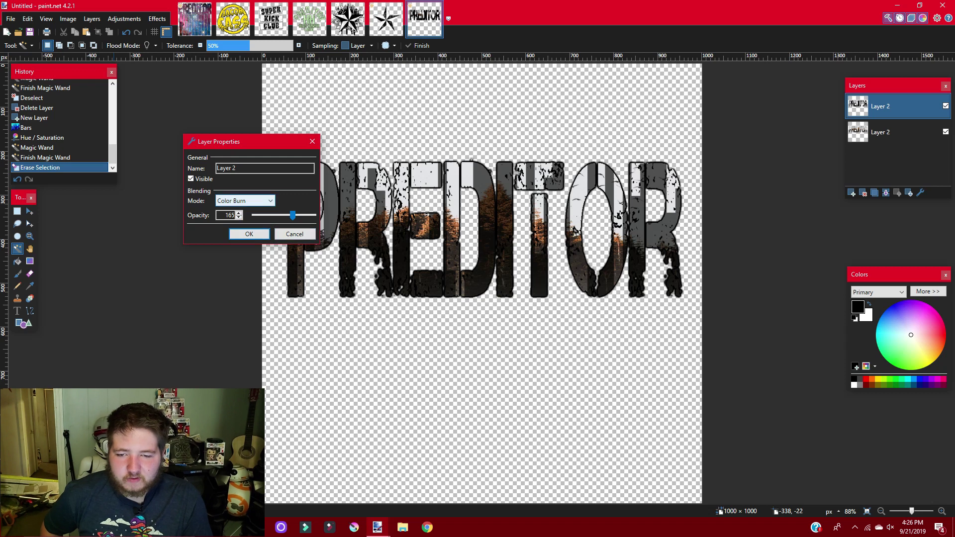
drag(292, 215, 313, 215)
- Try the Additive blending mode on the bars layer at full opacity
click(244, 200)
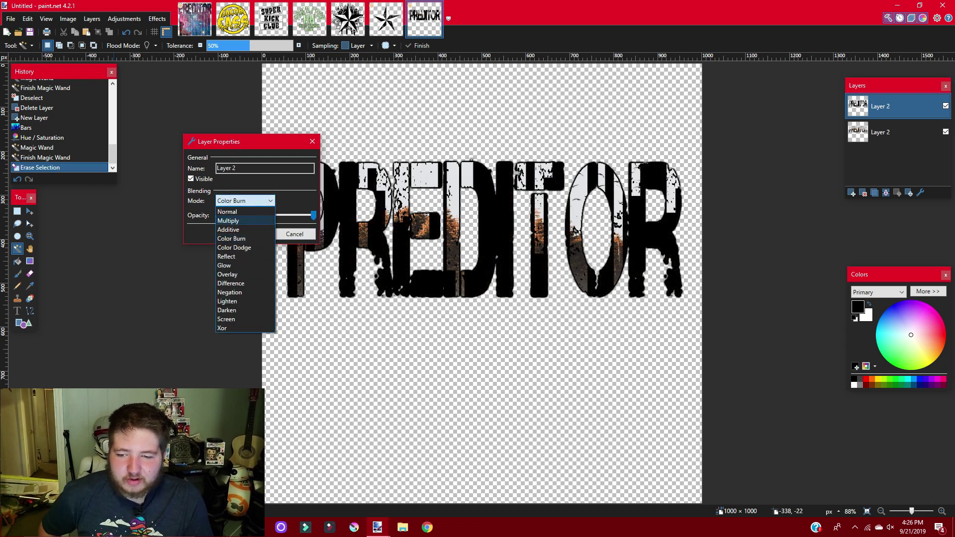
click(239, 229)
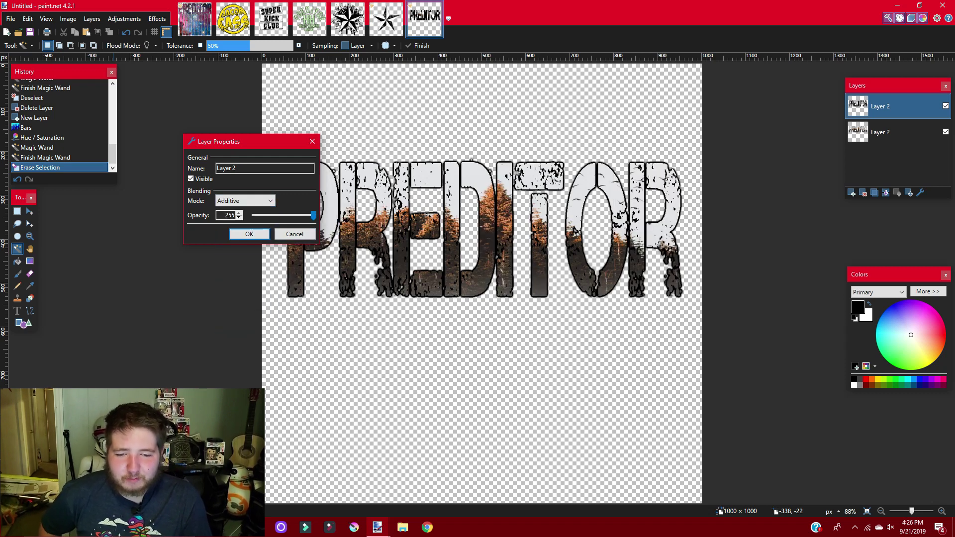
mouse_move(313, 215)
mouse_down()
mouse_move(276, 215)
mouse_move(313, 215)
mouse_up()
- Set the bars layer's blending mode to Reflect and apply the layer properties
click(245, 200)
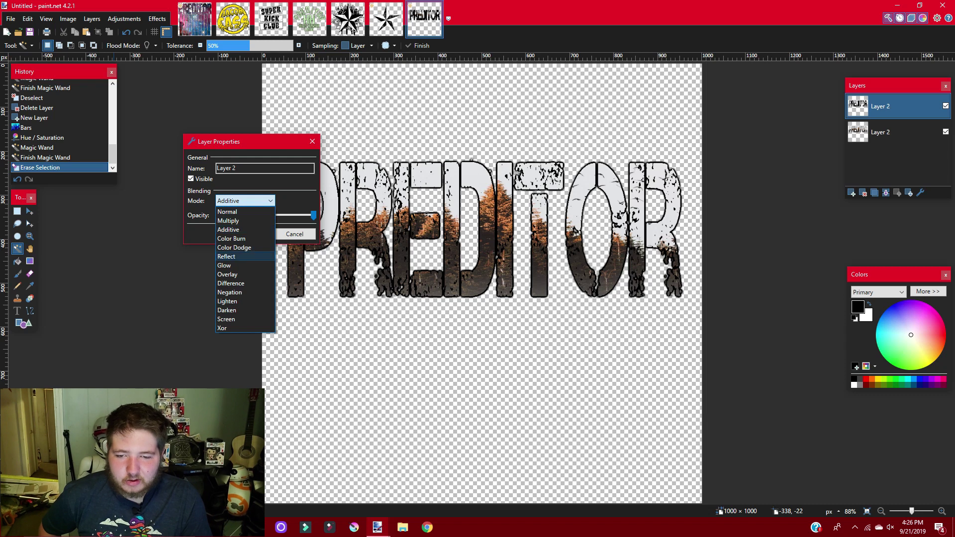
click(226, 256)
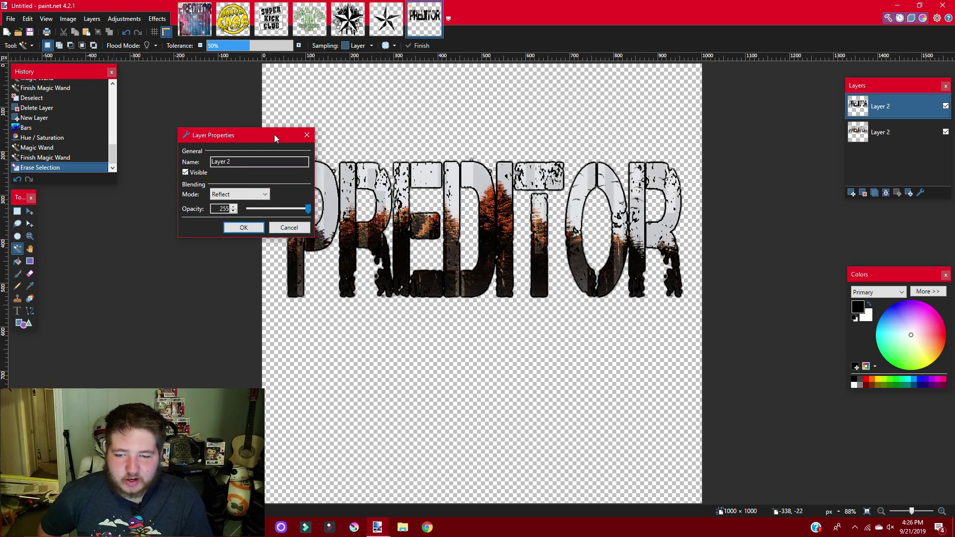
drag(274, 140, 260, 58)
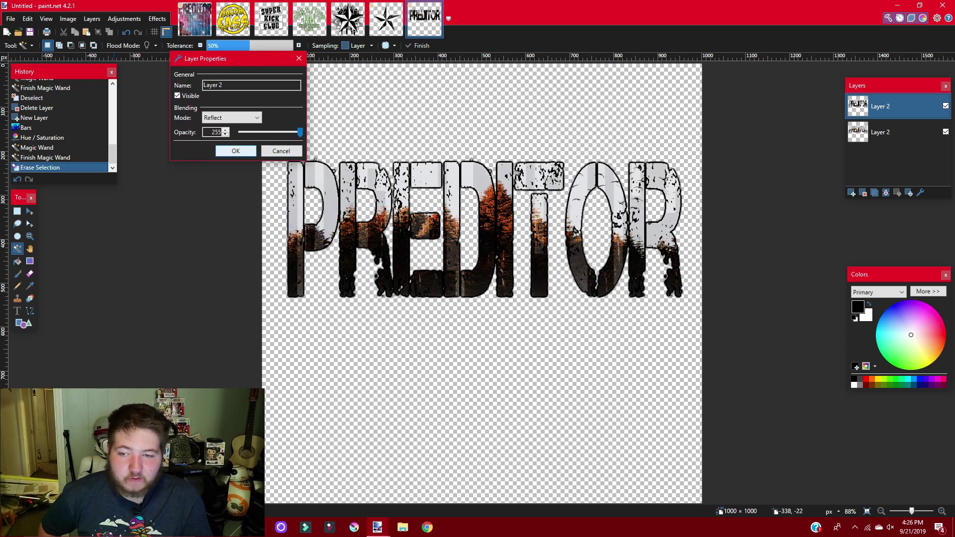
key(Return)
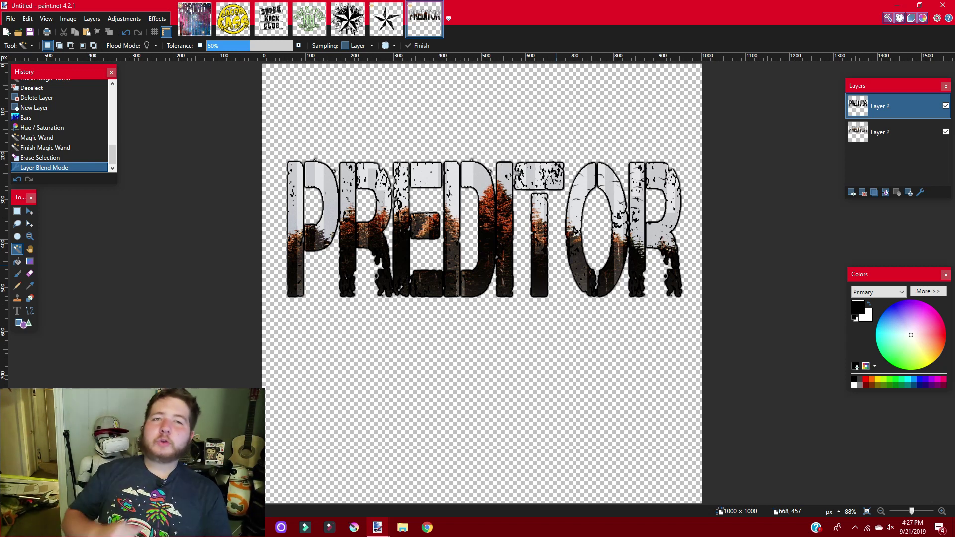
- Switch to the open galaxy-textured PREDITOR image with the vertical bars below the letters
key(ctrl+Tab)
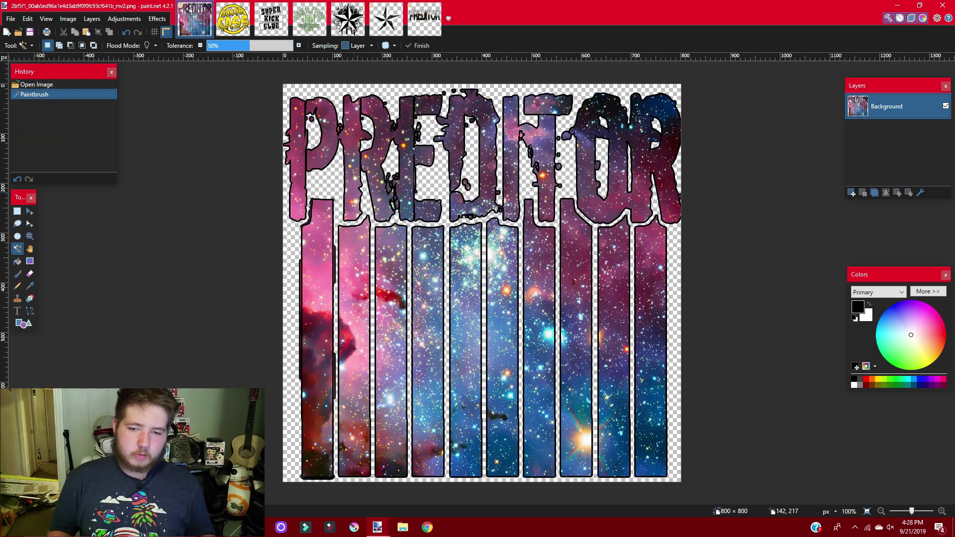